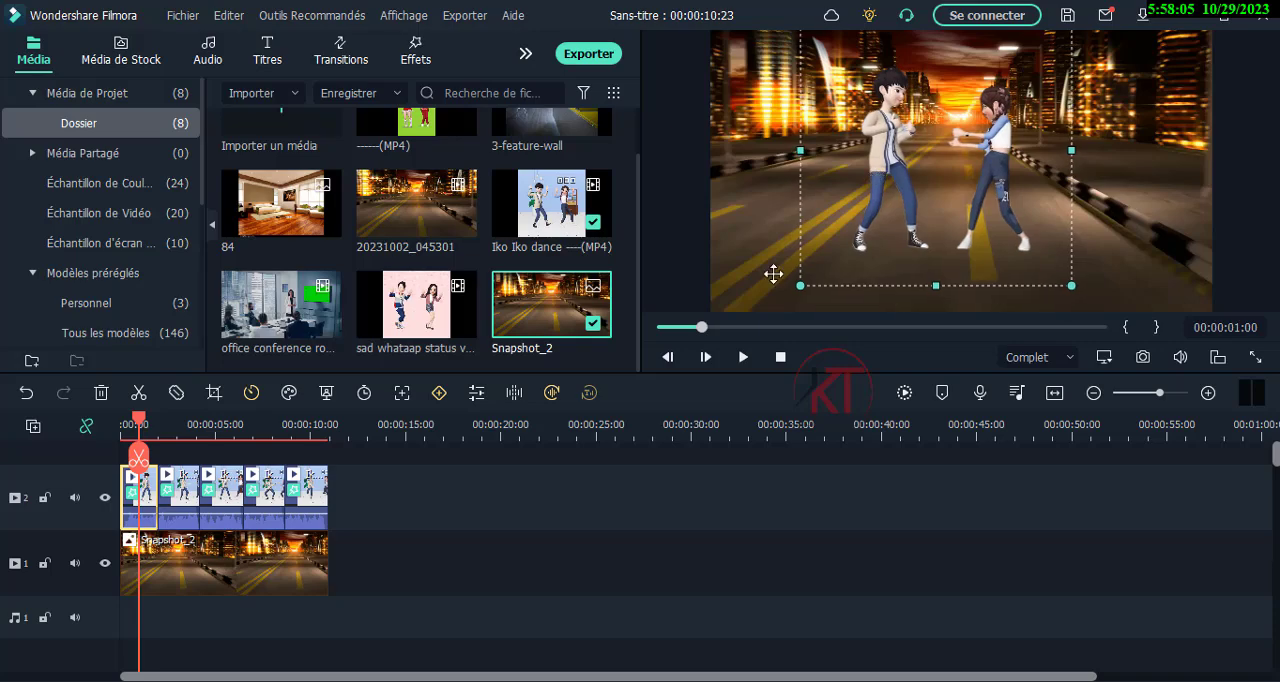
Shift the dancing couple slightly lower in the frame for the second and fourth dance segments, and replay the sequence from the start.
{"action": "left_click_drag", "start_coordinate": [139, 422], "coordinate": [165, 422]}
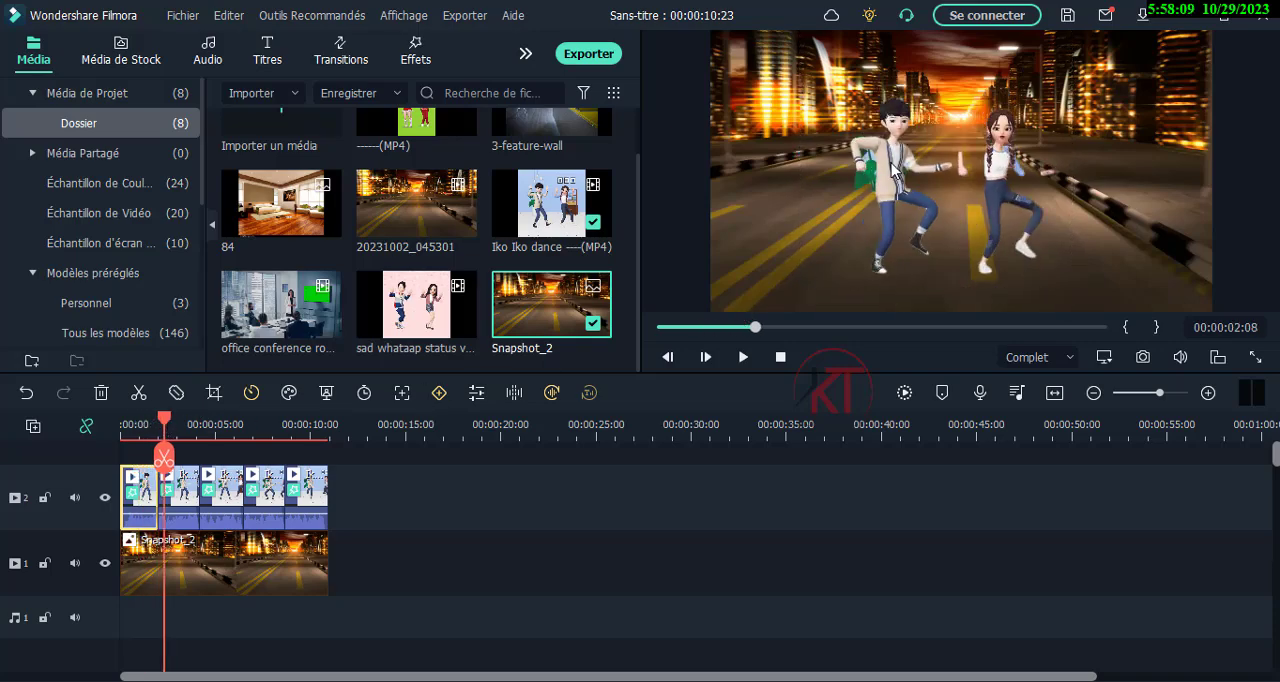
{"action": "left_click_drag", "start_coordinate": [893, 163], "coordinate": [888, 187]}
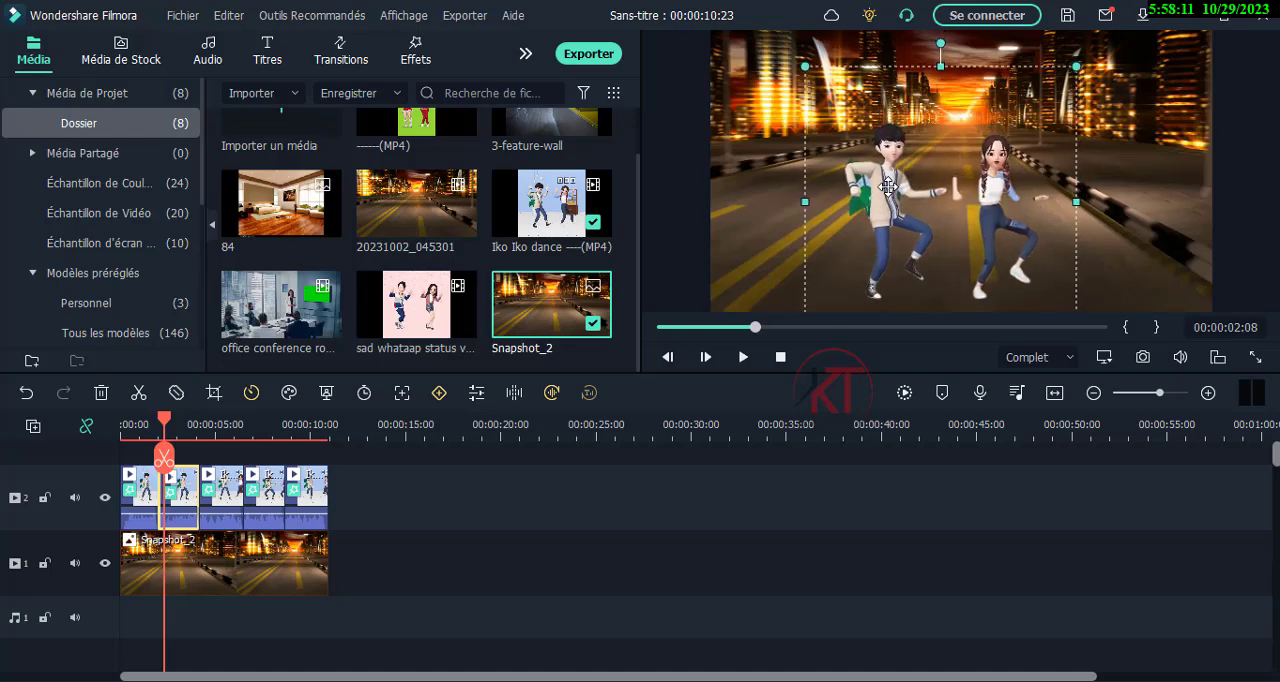
{"action": "left_click_drag", "start_coordinate": [167, 428], "coordinate": [210, 428]}
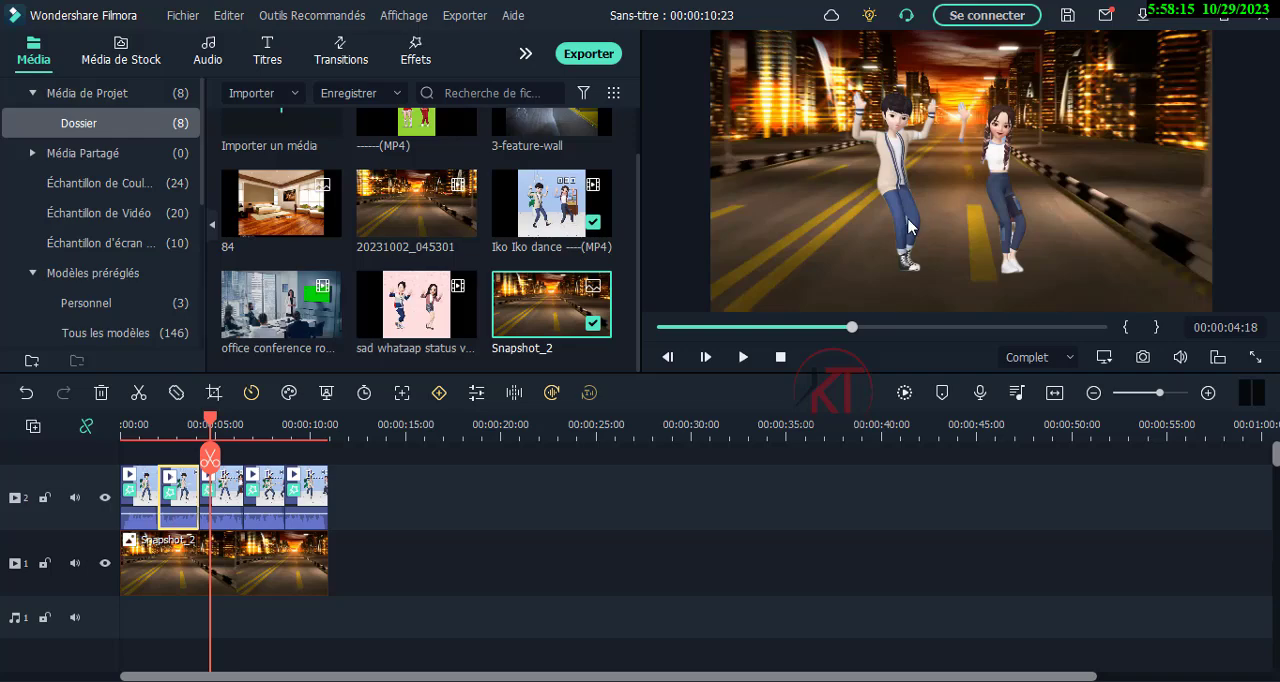
{"action": "left_click_drag", "start_coordinate": [210, 428], "coordinate": [260, 428]}
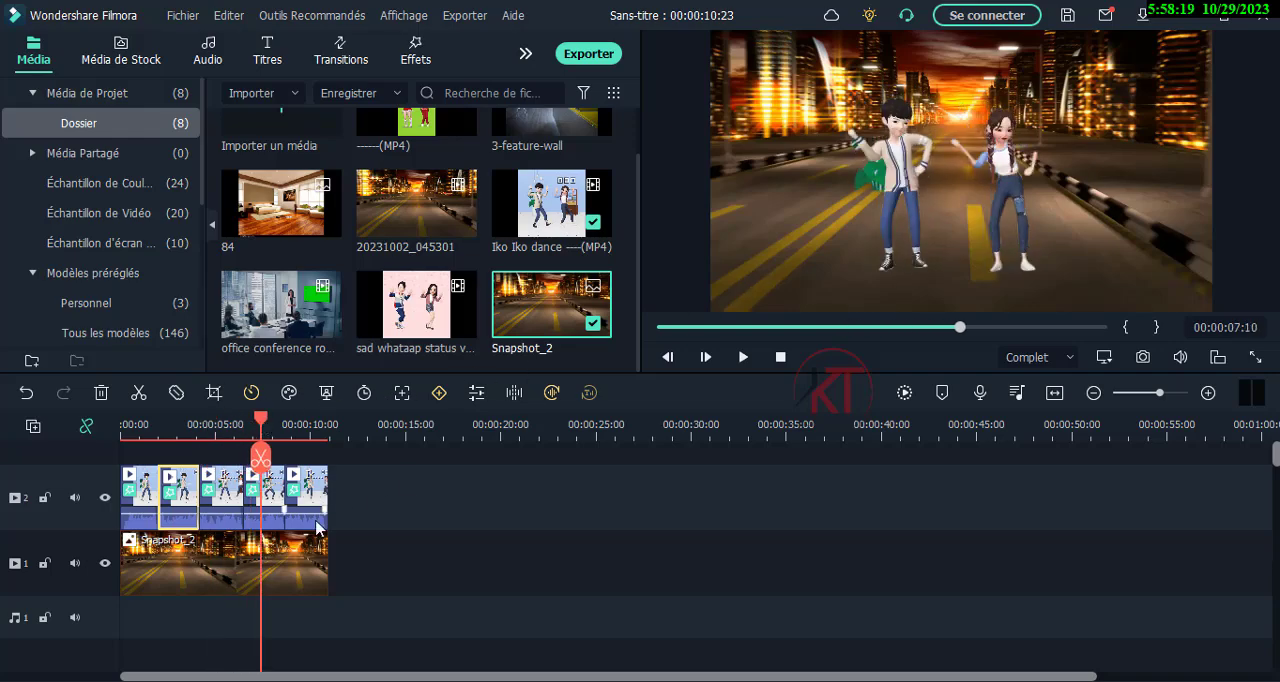
{"action": "left_click", "coordinate": [274, 502]}
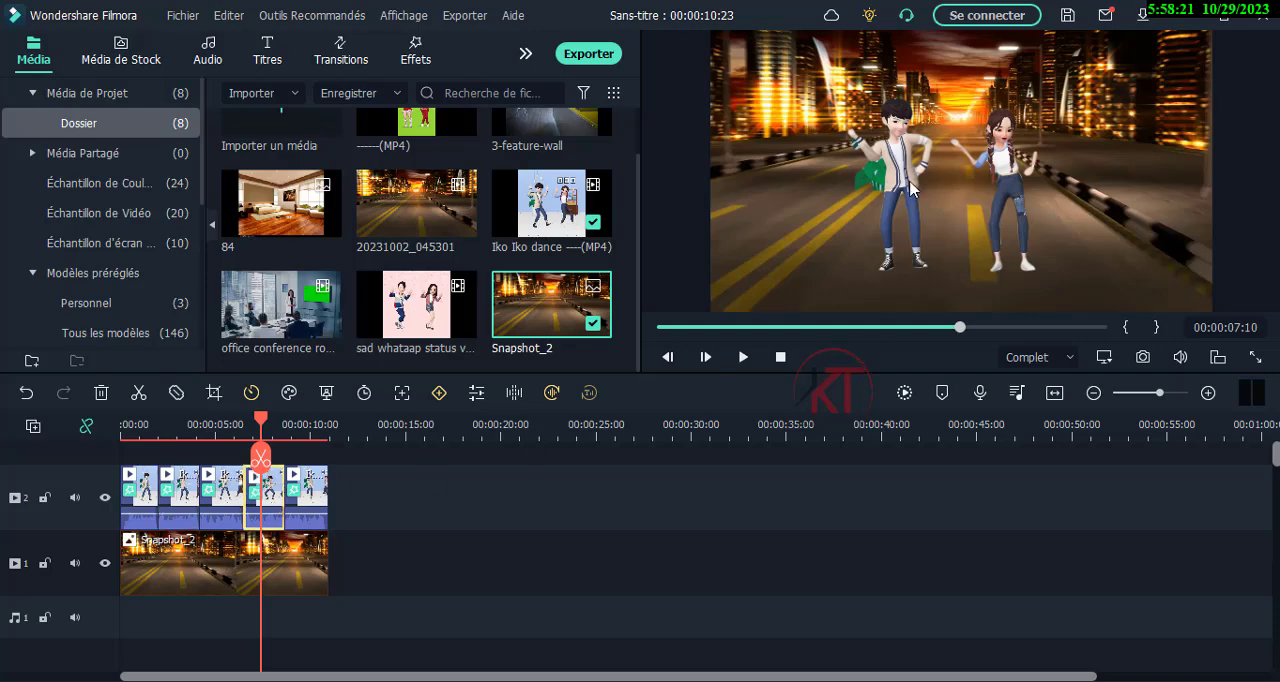
{"action": "left_click_drag", "start_coordinate": [905, 188], "coordinate": [897, 212]}
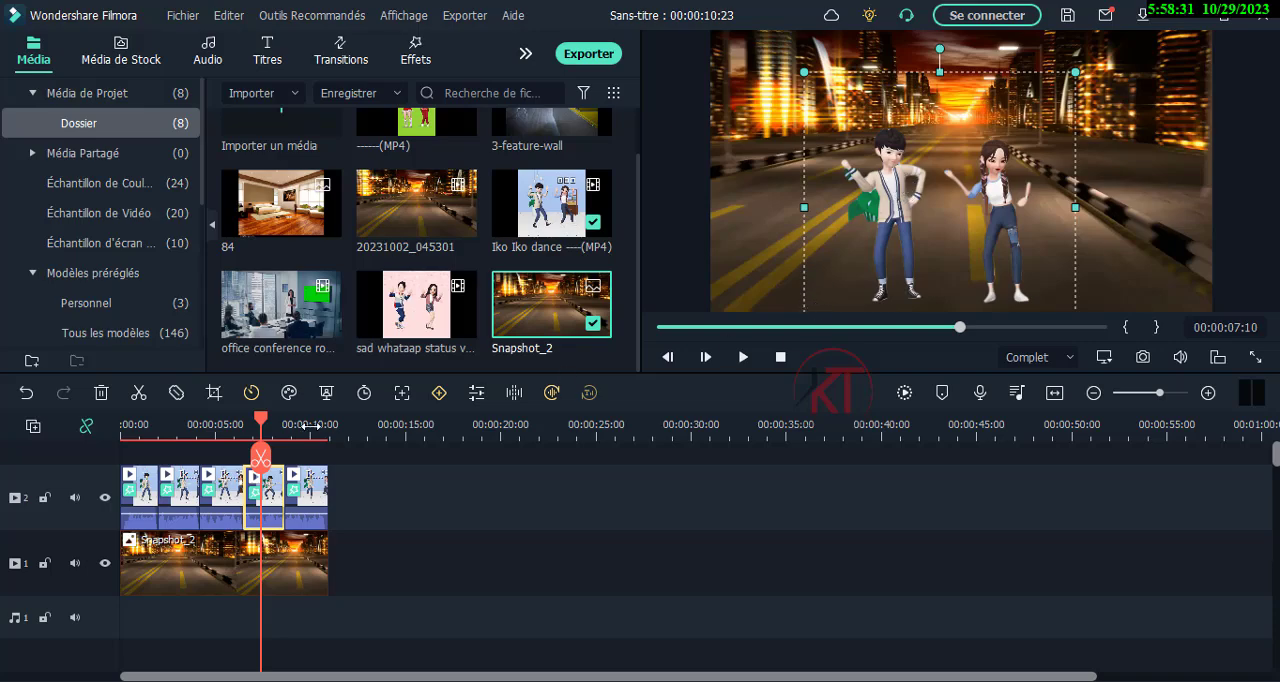
{"action": "left_click_drag", "start_coordinate": [265, 427], "coordinate": [110, 425]}
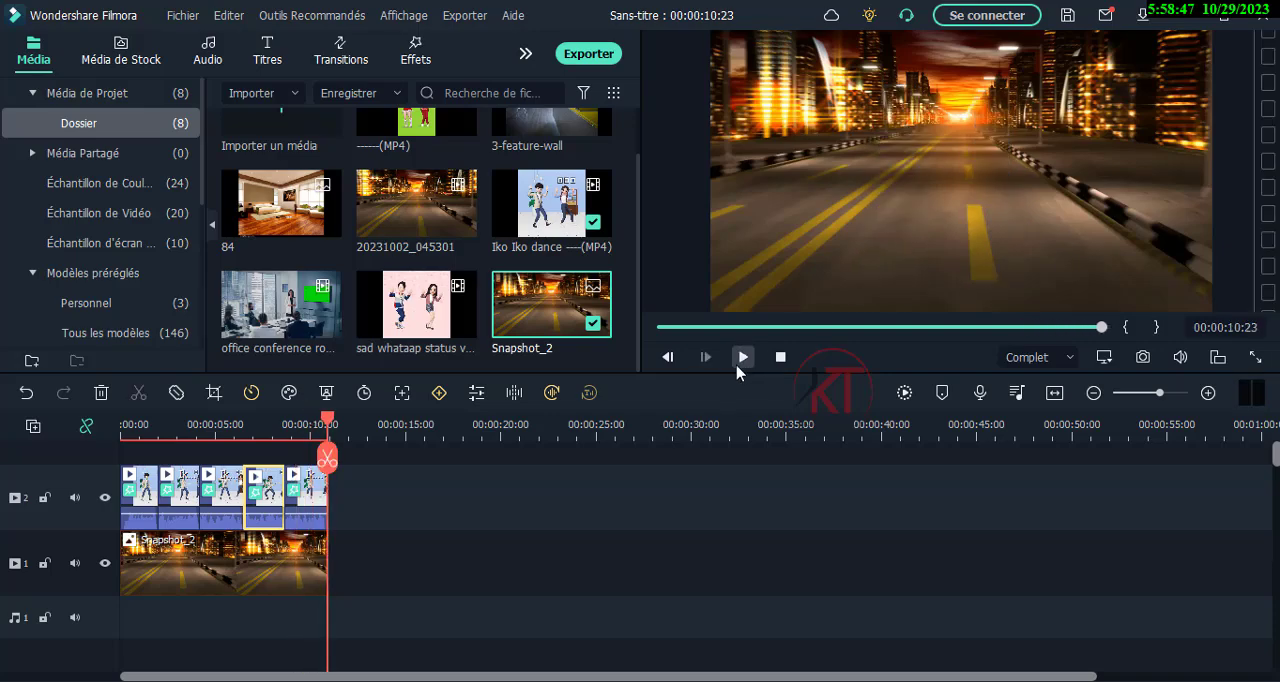
Undo the segment edits and cuts until the Iko Iko dance clip is one continuous clip.
{"action": "left_click", "coordinate": [26, 393]}
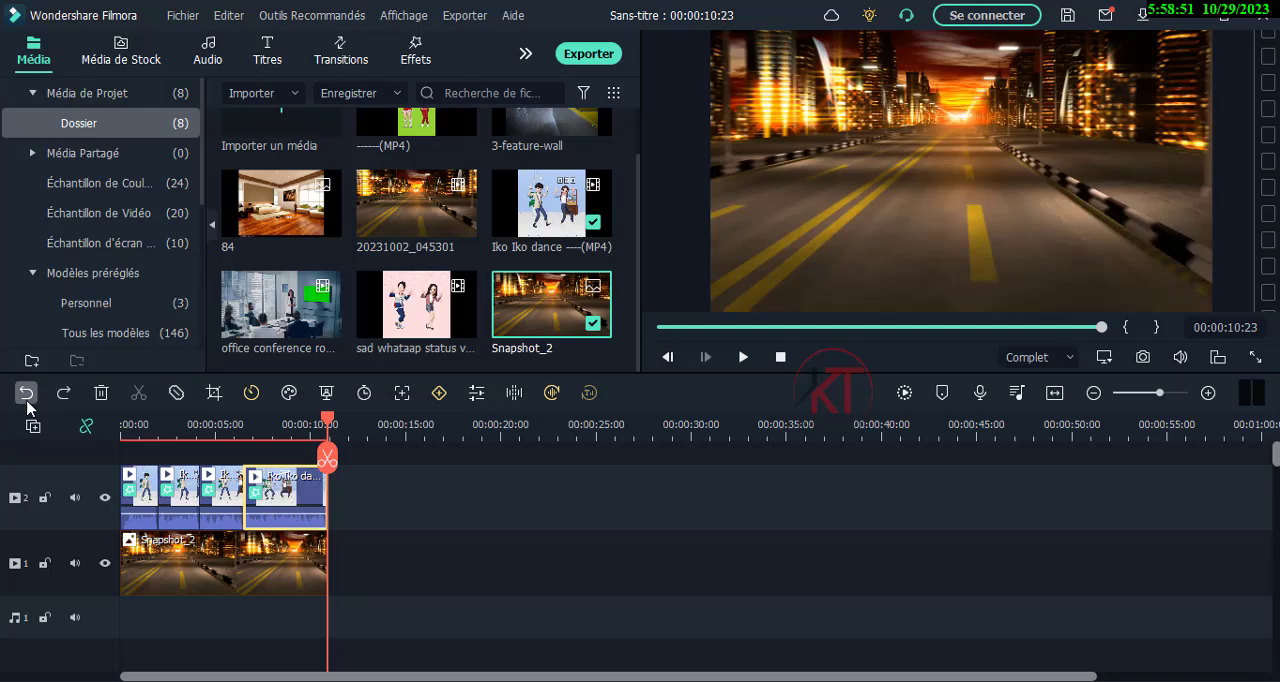
{"action": "left_click", "coordinate": [26, 393]}
{"action": "left_click", "coordinate": [26, 393]}
{"action": "left_click", "coordinate": [26, 396]}
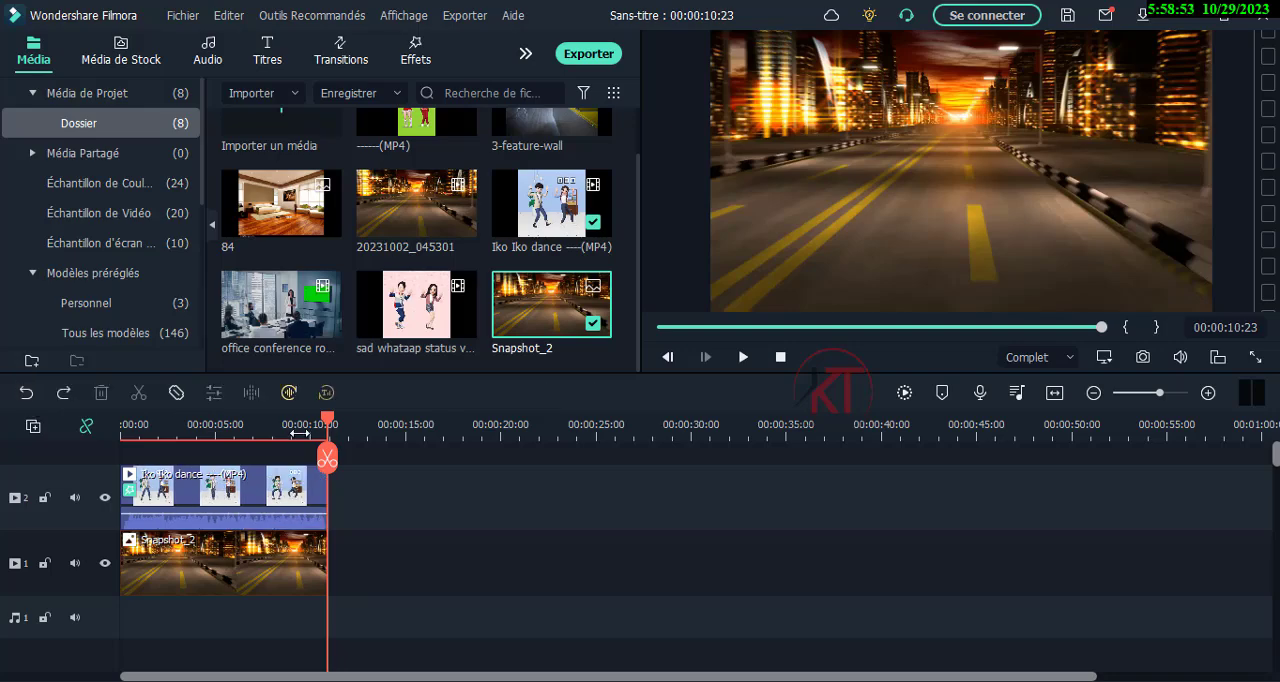
Split the Iko Iko dance clip into four segments, cutting at about 2.5, 5 and 8 seconds.
{"action": "left_click_drag", "start_coordinate": [318, 427], "coordinate": [271, 428]}
{"action": "left_click", "coordinate": [167, 471]}
{"action": "left_click", "coordinate": [167, 460]}
{"action": "left_click", "coordinate": [214, 458]}
{"action": "left_click", "coordinate": [274, 461]}
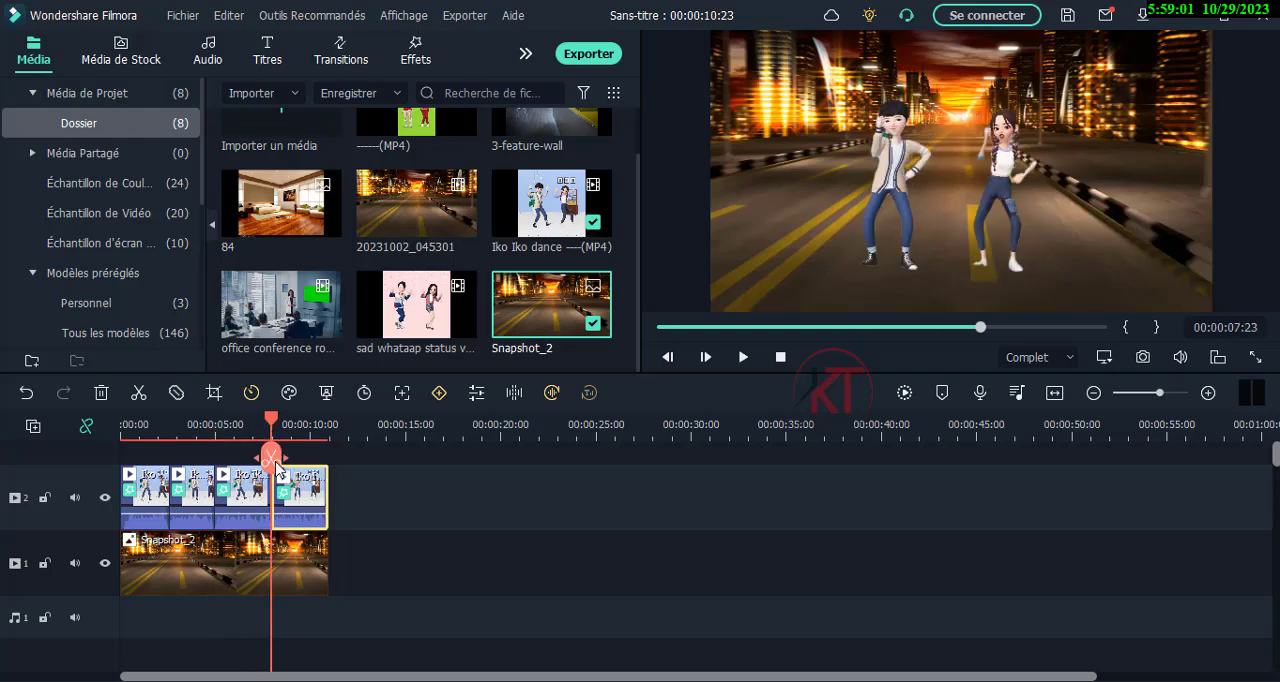
Add a Déformation Zoom 3 transition at the dance clip's first cut and Déformation Zoom 6 at the second and third cuts.
{"action": "left_click", "coordinate": [340, 52]}
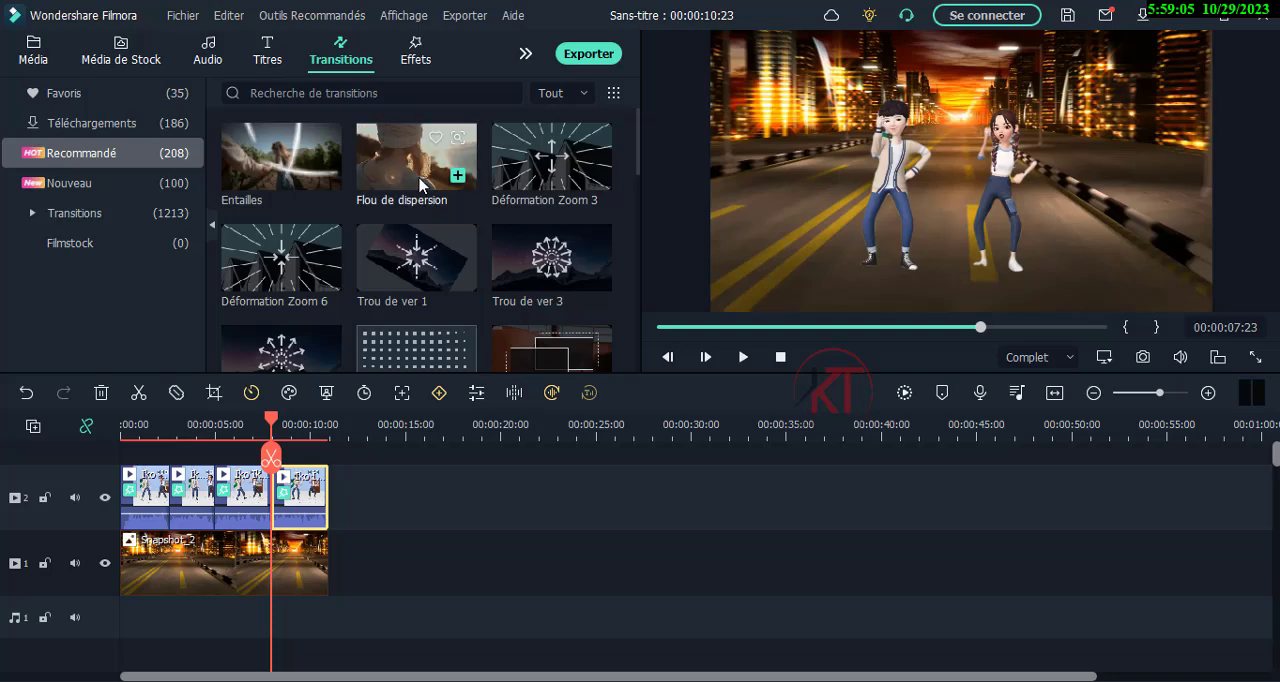
{"action": "left_click_drag", "start_coordinate": [560, 172], "coordinate": [177, 498]}
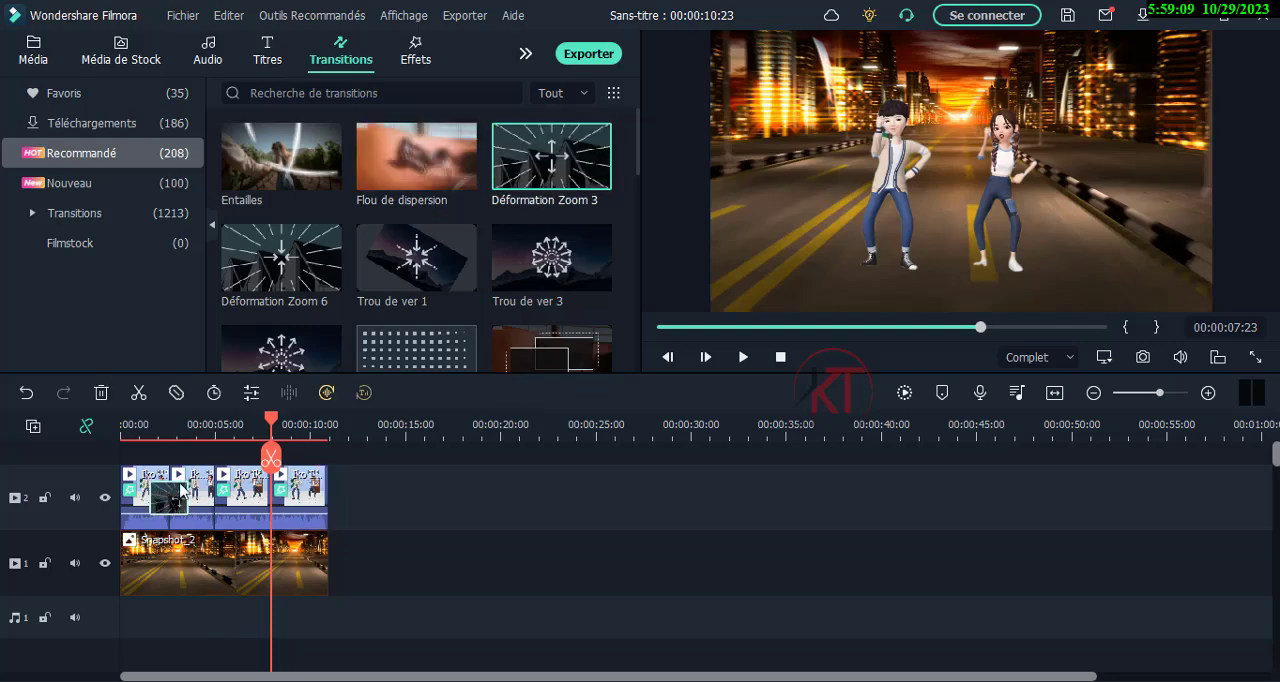
{"action": "left_click_drag", "start_coordinate": [289, 270], "coordinate": [214, 497]}
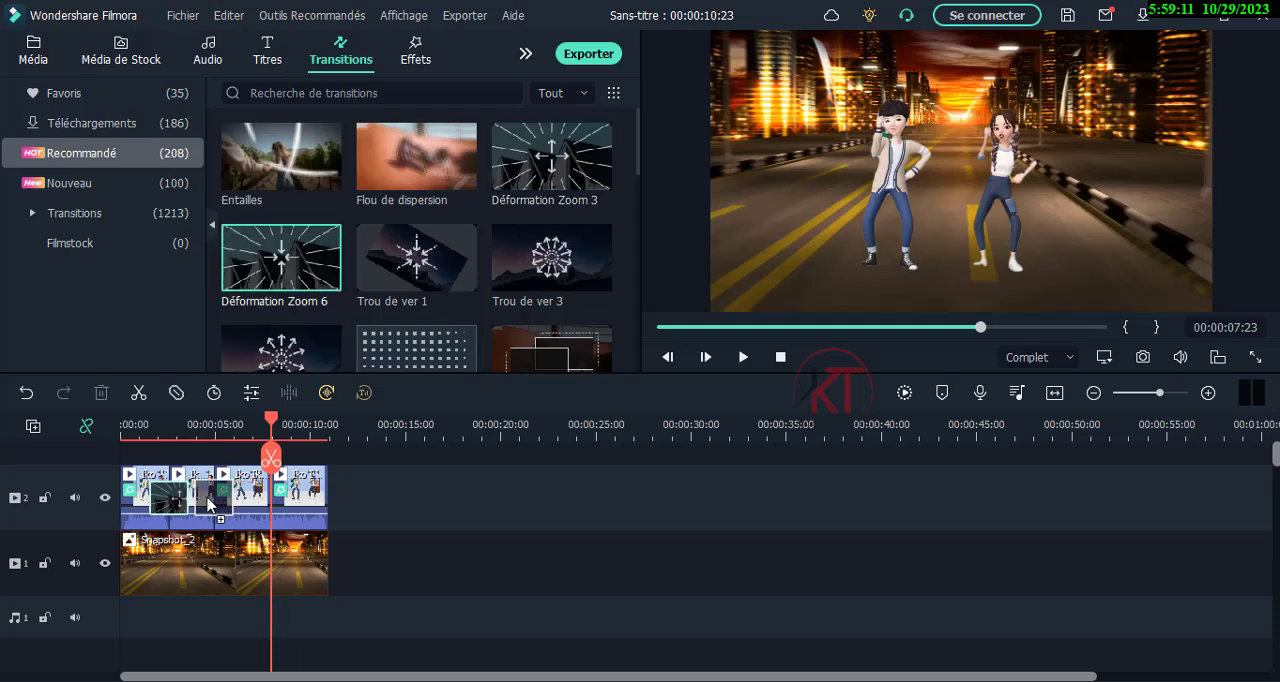
{"action": "left_click_drag", "start_coordinate": [287, 268], "coordinate": [271, 490]}
Preview the sequence from the beginning and inspect the frames where the dance segments' transitions occur.
{"action": "left_click_drag", "start_coordinate": [274, 423], "coordinate": [123, 423]}
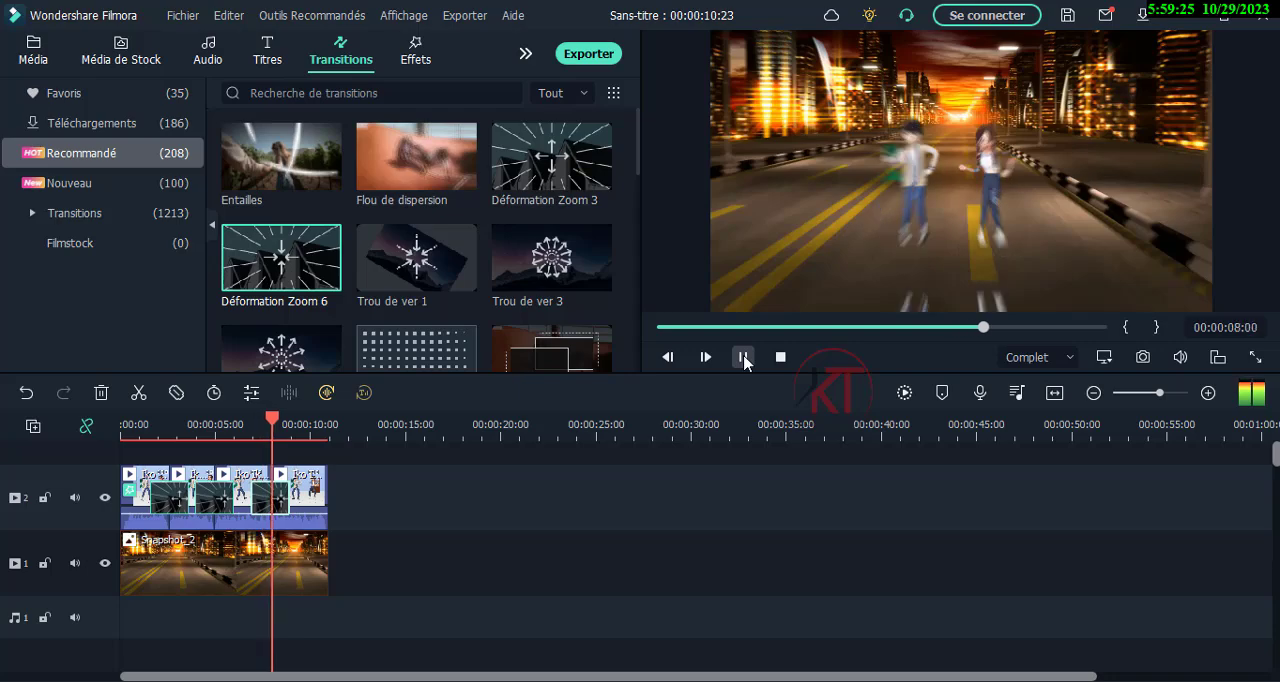
{"action": "left_click", "coordinate": [743, 357]}
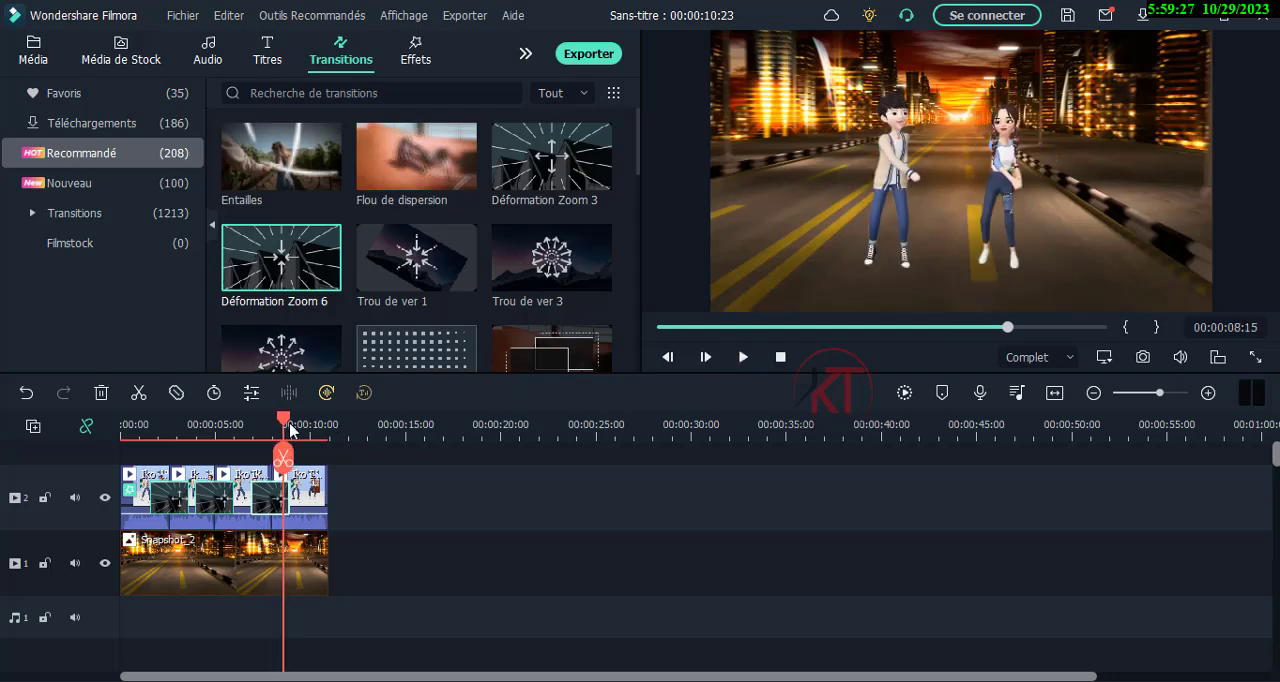
{"action": "left_click_drag", "start_coordinate": [284, 428], "coordinate": [201, 445]}
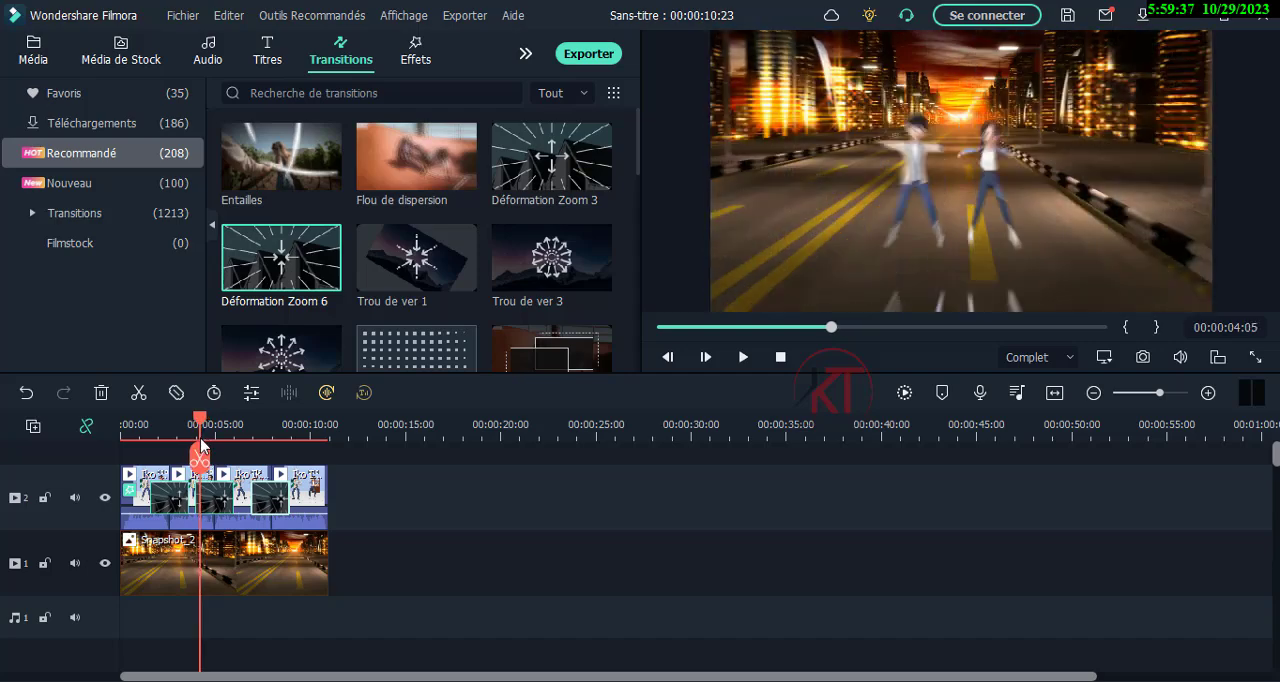
{"action": "left_click_drag", "start_coordinate": [203, 445], "coordinate": [158, 450]}
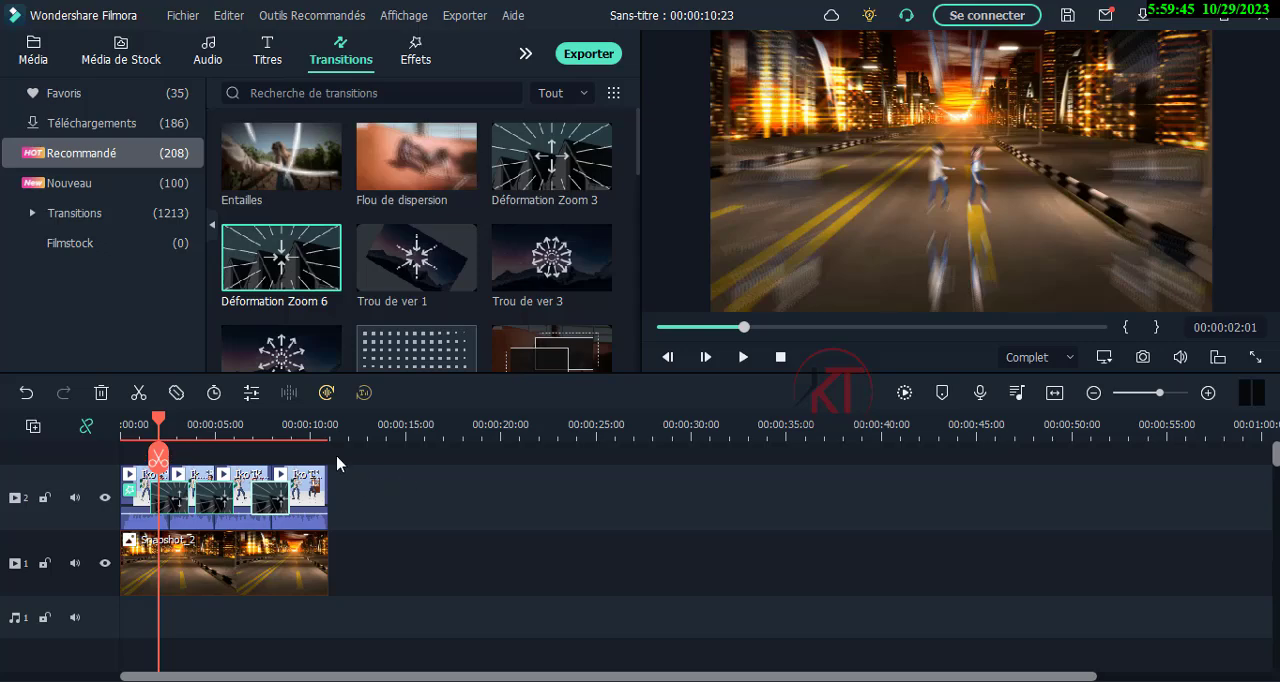
Delete all three zoom transitions between the dance segments.
{"action": "left_click_drag", "start_coordinate": [640, 155], "coordinate": [640, 167]}
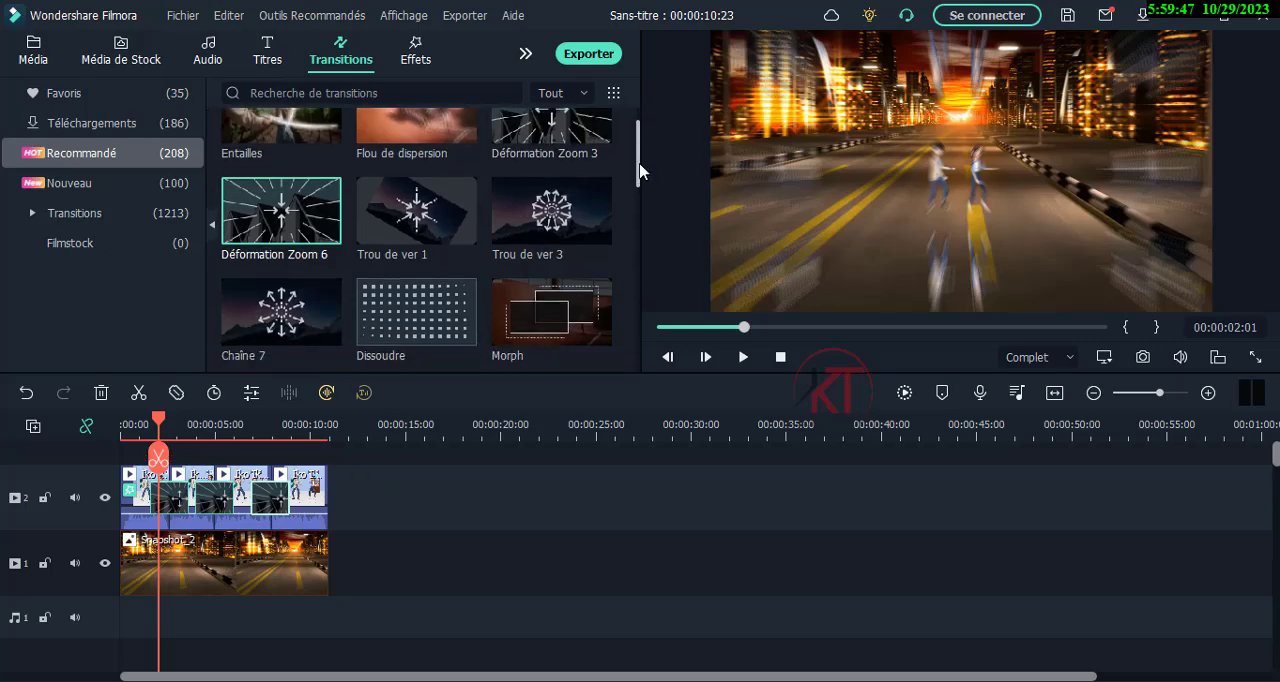
{"action": "scroll", "coordinate": [363, 252], "scroll_direction": "up", "scroll_amount": 1}
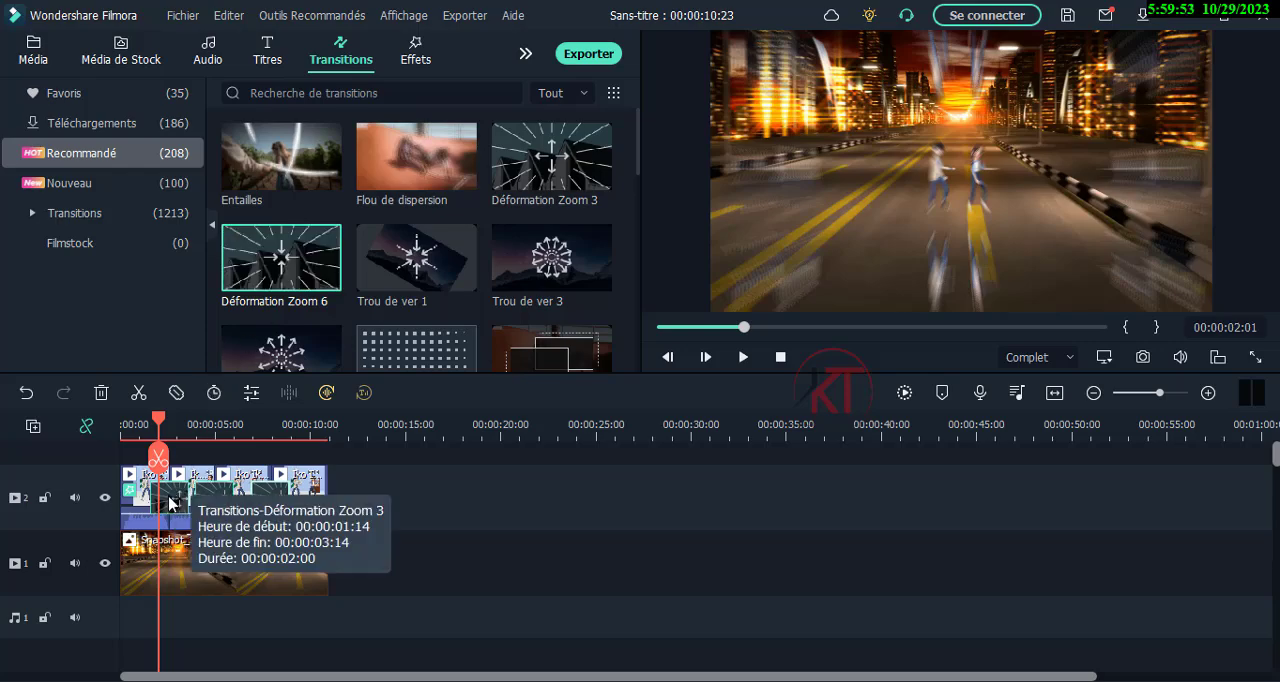
{"action": "key", "text": "Delete"}
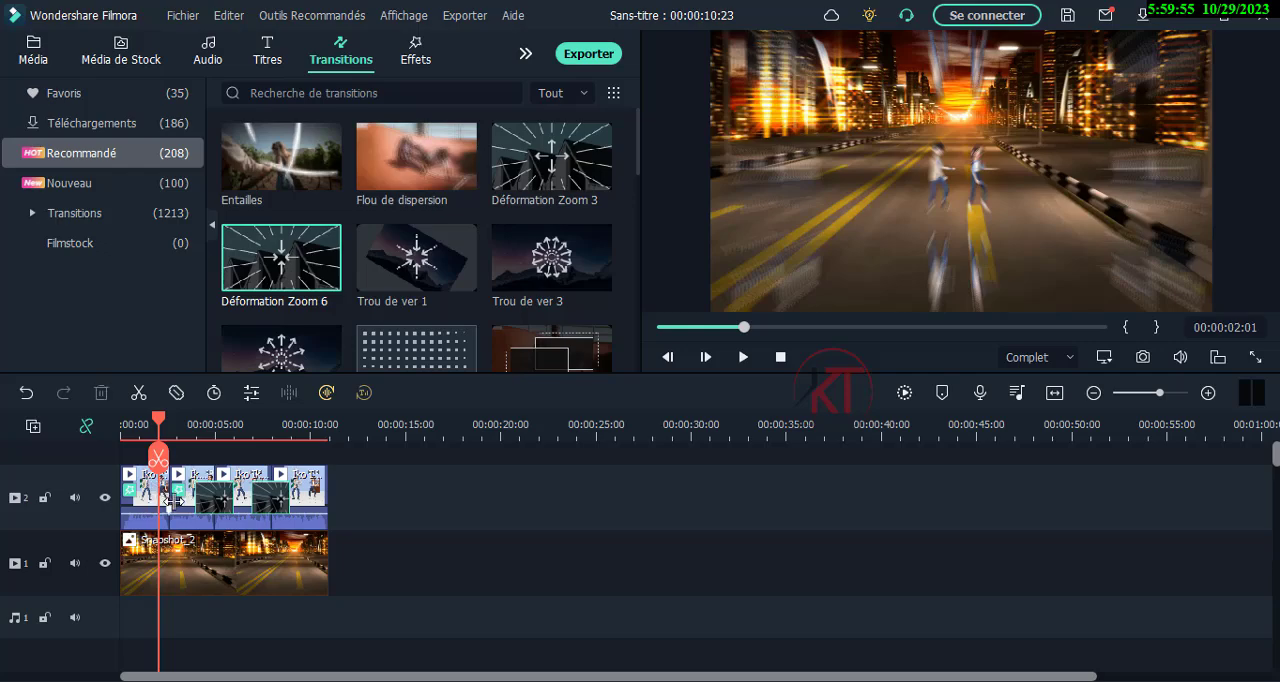
{"action": "left_click", "coordinate": [268, 510]}
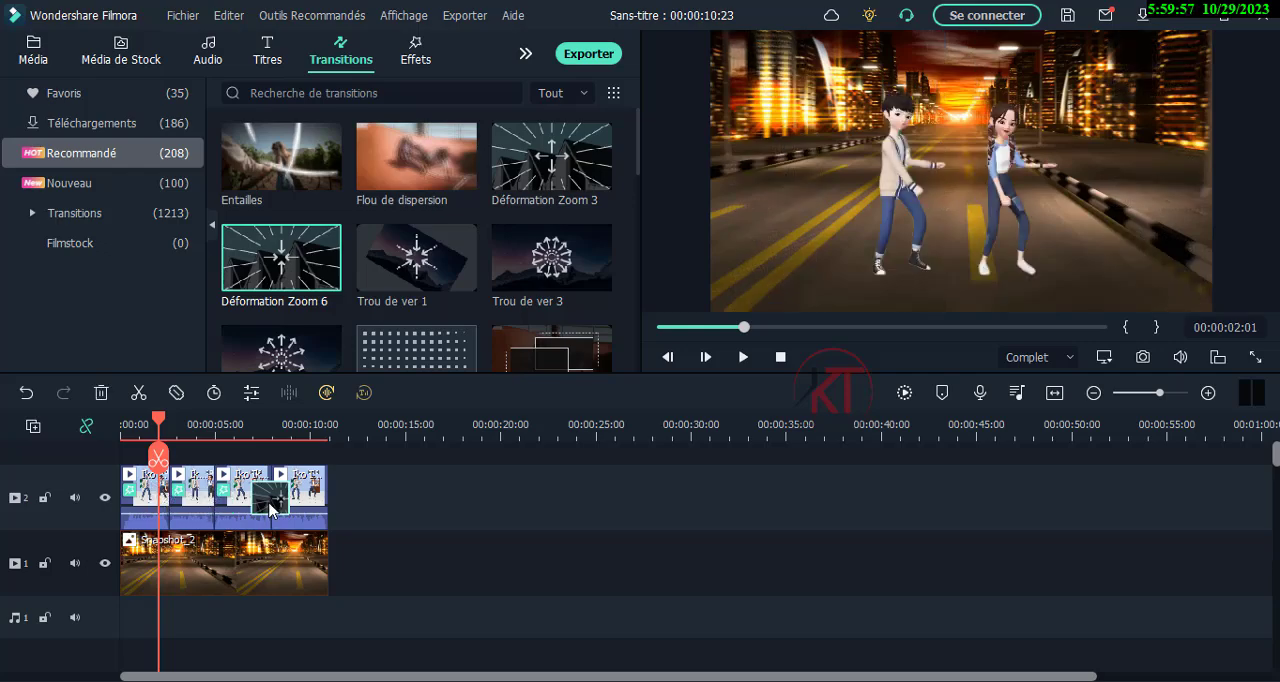
{"action": "key", "text": "Delete"}
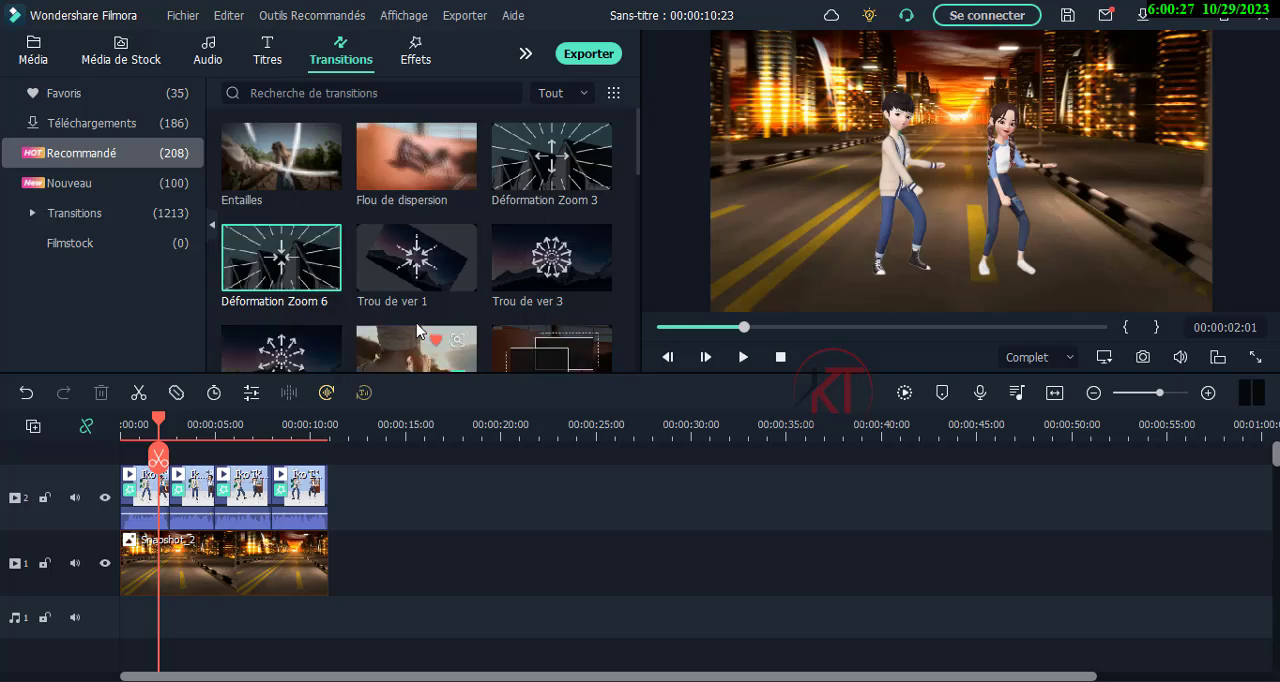
Browse the recommended transitions and examine the dancers' poses in the second and third segments.
{"action": "scroll", "coordinate": [420, 330], "scroll_direction": "down", "scroll_amount": 5}
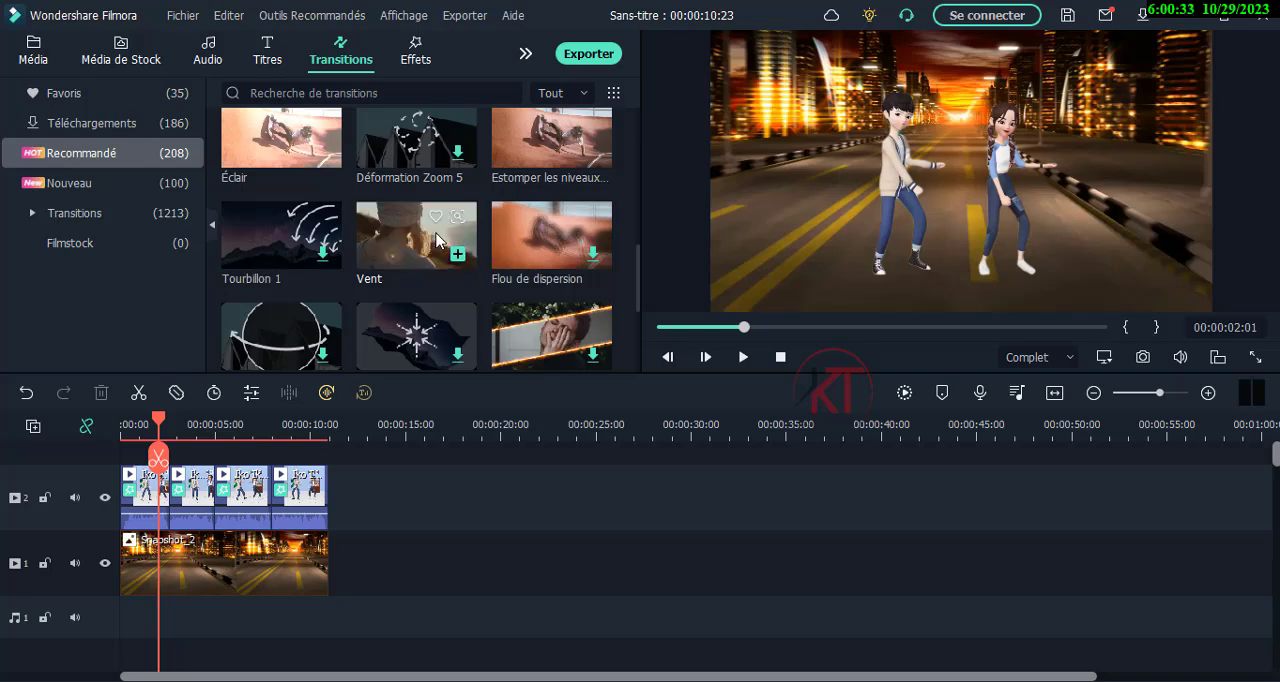
{"action": "scroll", "coordinate": [430, 250], "scroll_direction": "down", "scroll_amount": 3}
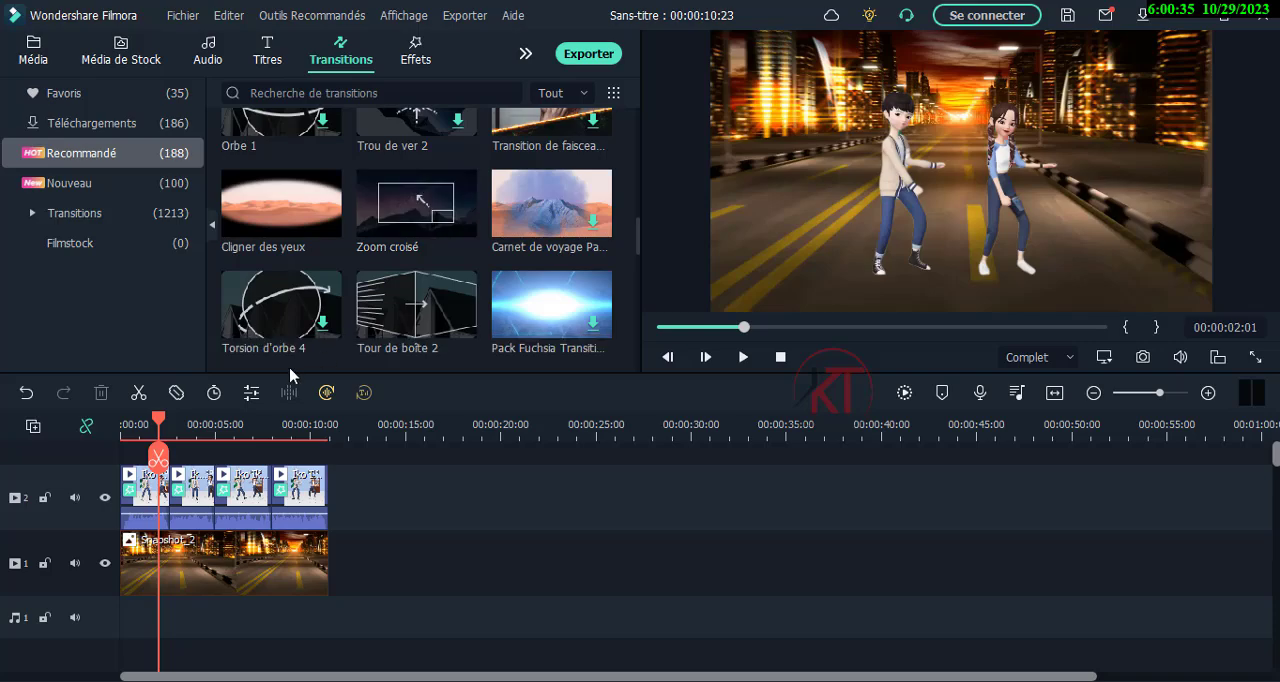
{"action": "left_click_drag", "start_coordinate": [160, 421], "coordinate": [200, 421]}
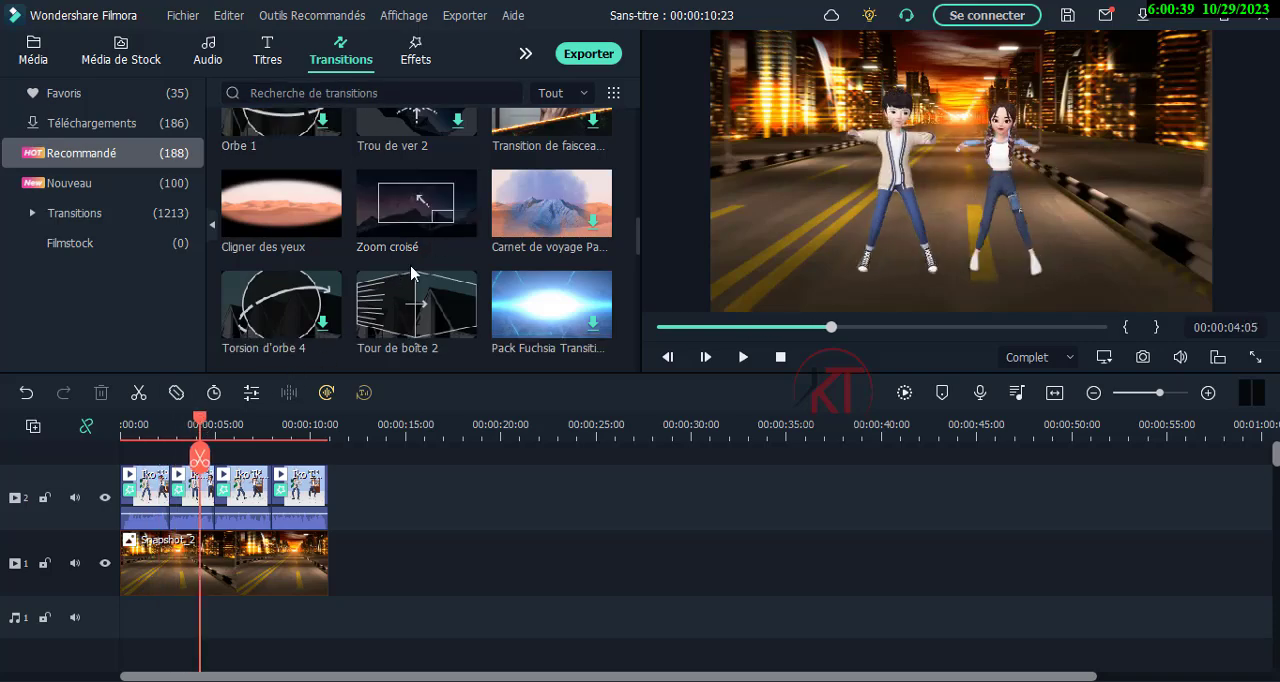
{"action": "scroll", "coordinate": [410, 210], "scroll_direction": "up", "scroll_amount": 5}
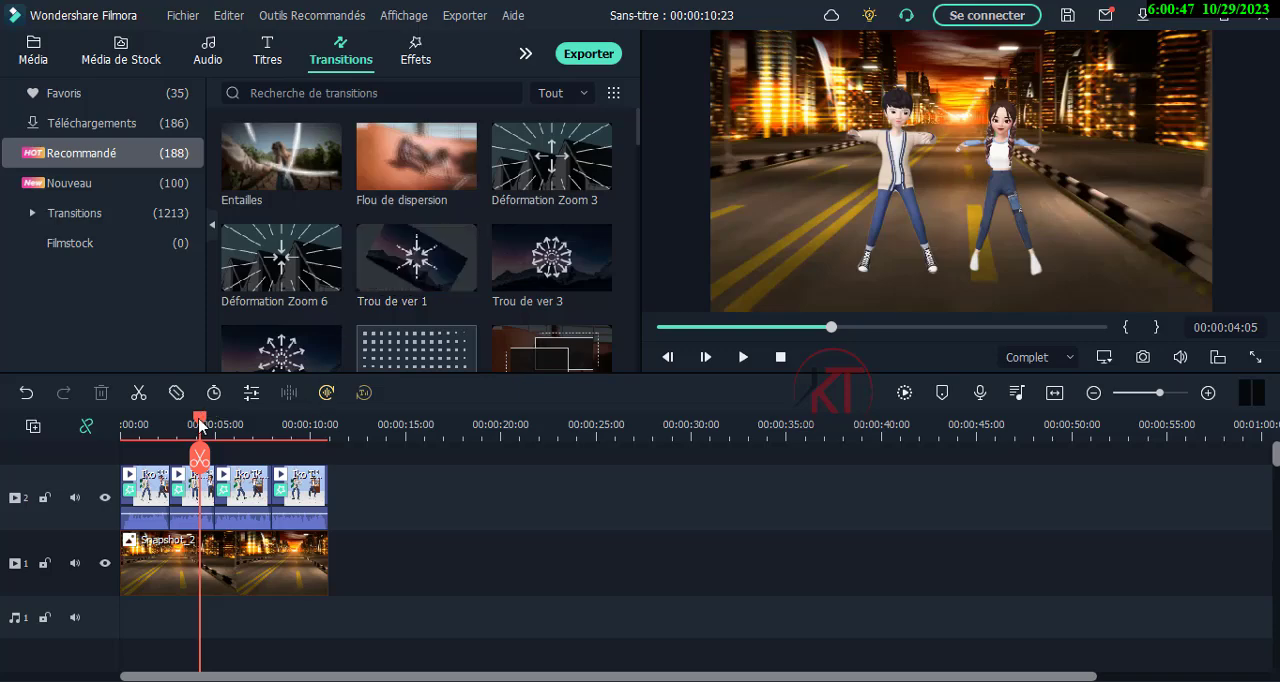
{"action": "left_click_drag", "start_coordinate": [200, 425], "coordinate": [238, 425]}
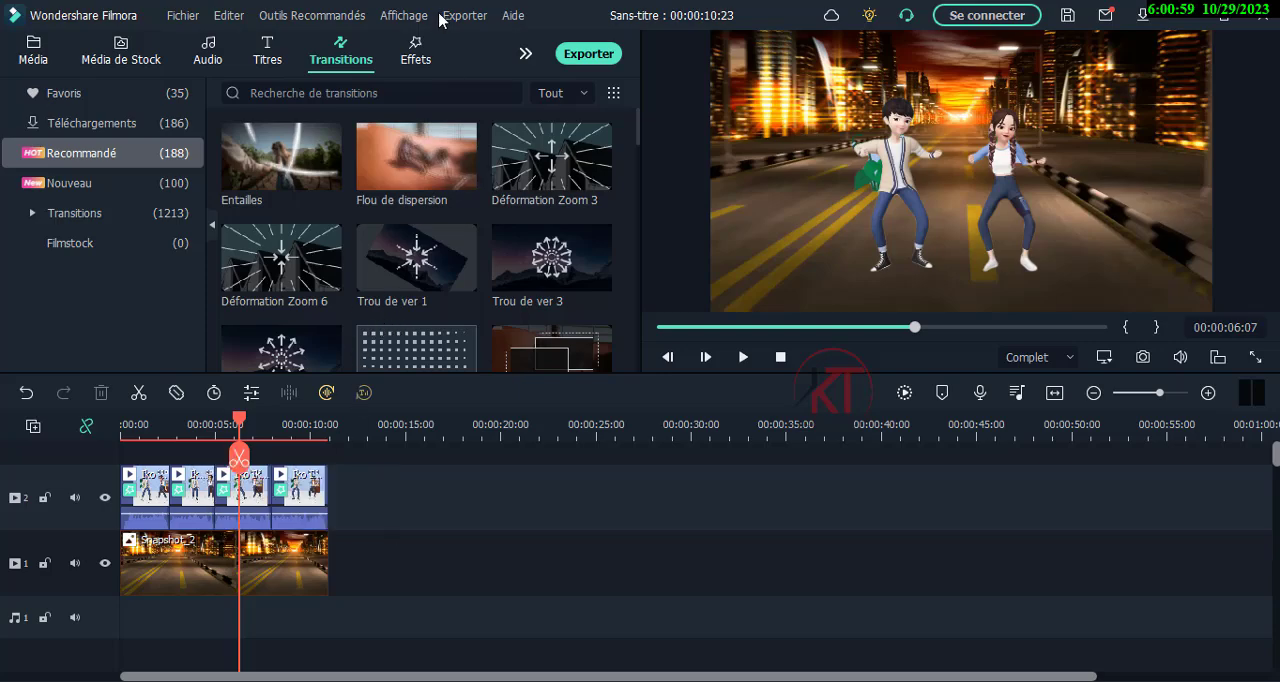
Look through the downloaded and favourite video effects for one that suits the dance segments.
{"action": "left_click", "coordinate": [416, 59]}
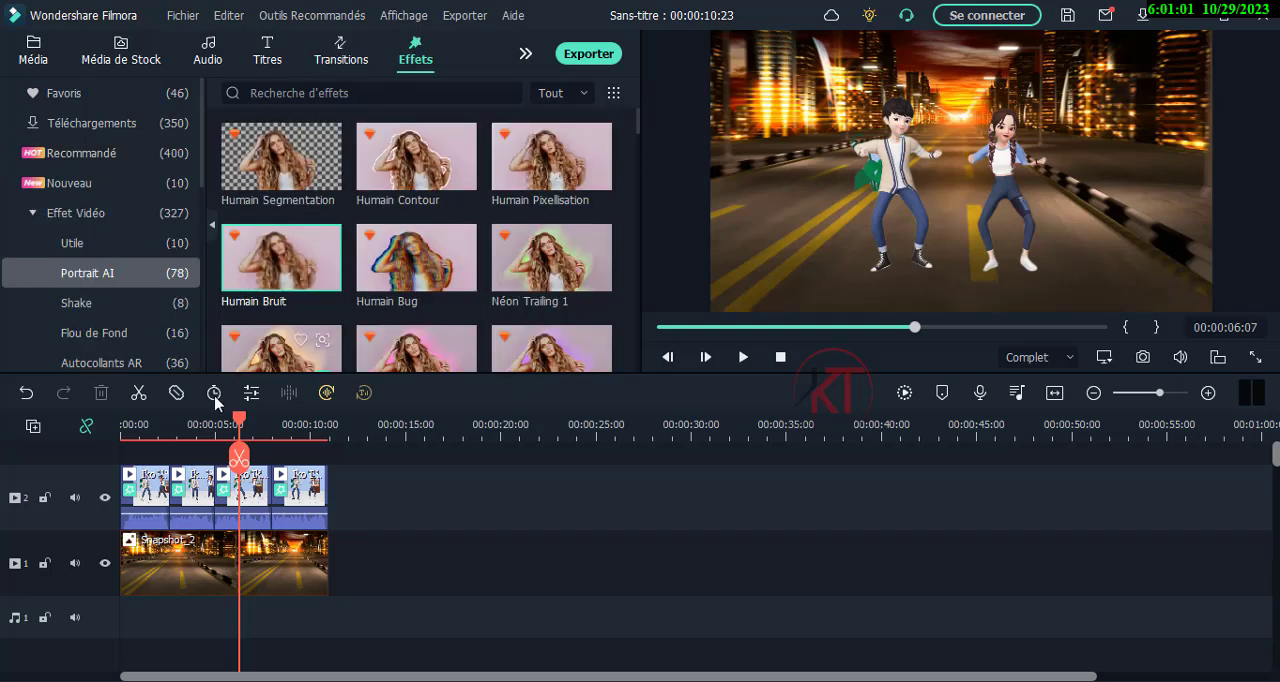
{"action": "scroll", "coordinate": [298, 343], "scroll_direction": "down", "scroll_amount": 3}
{"action": "left_click", "coordinate": [123, 128]}
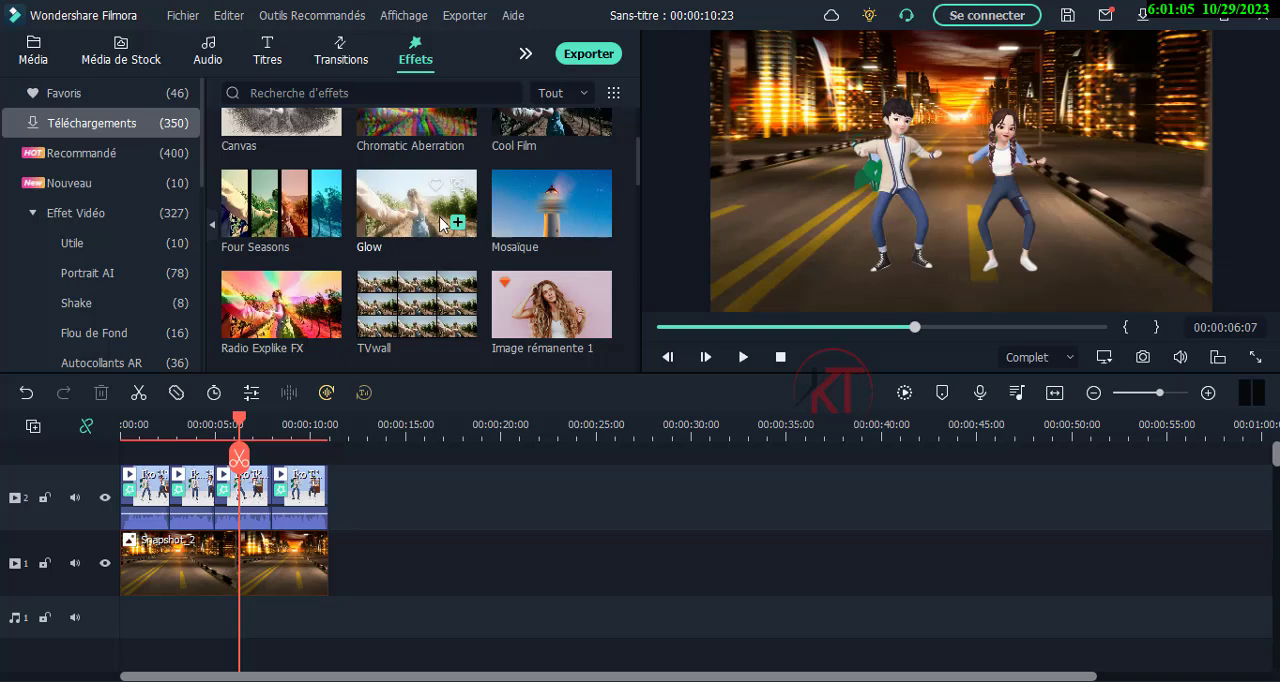
{"action": "scroll", "coordinate": [441, 222], "scroll_direction": "up", "scroll_amount": 2}
{"action": "scroll", "coordinate": [537, 205], "scroll_direction": "down", "scroll_amount": 10}
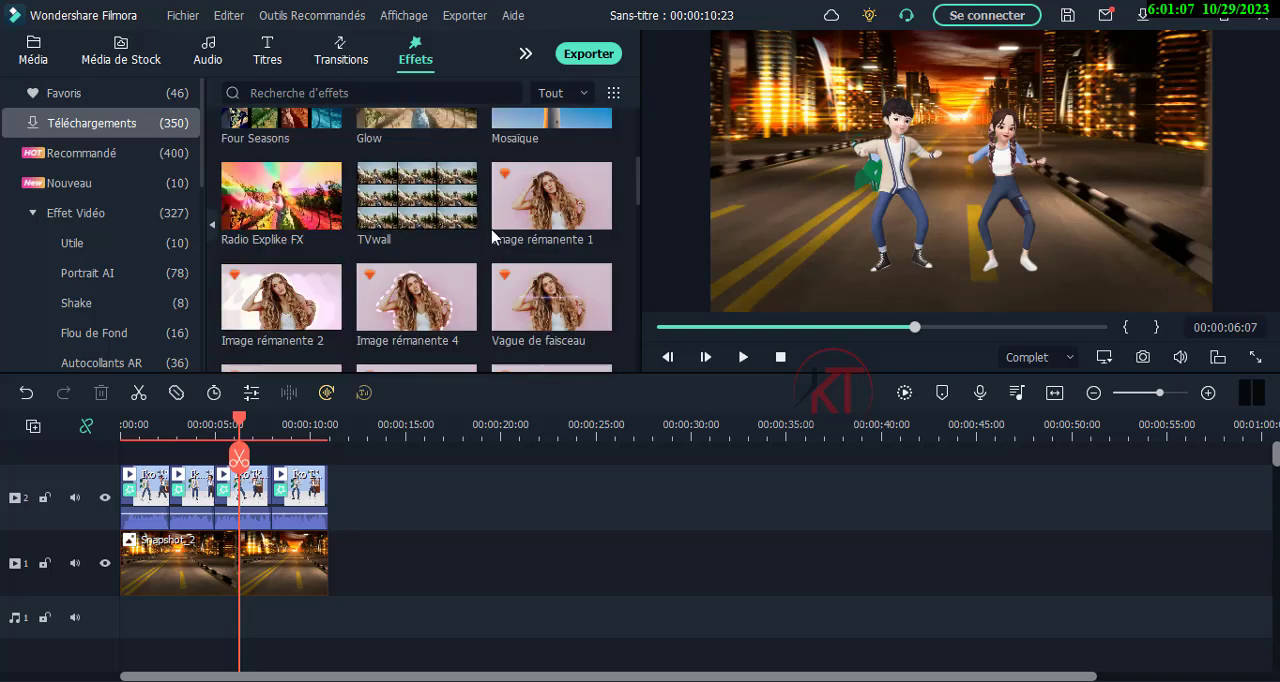
{"action": "scroll", "coordinate": [492, 236], "scroll_direction": "down", "scroll_amount": 8}
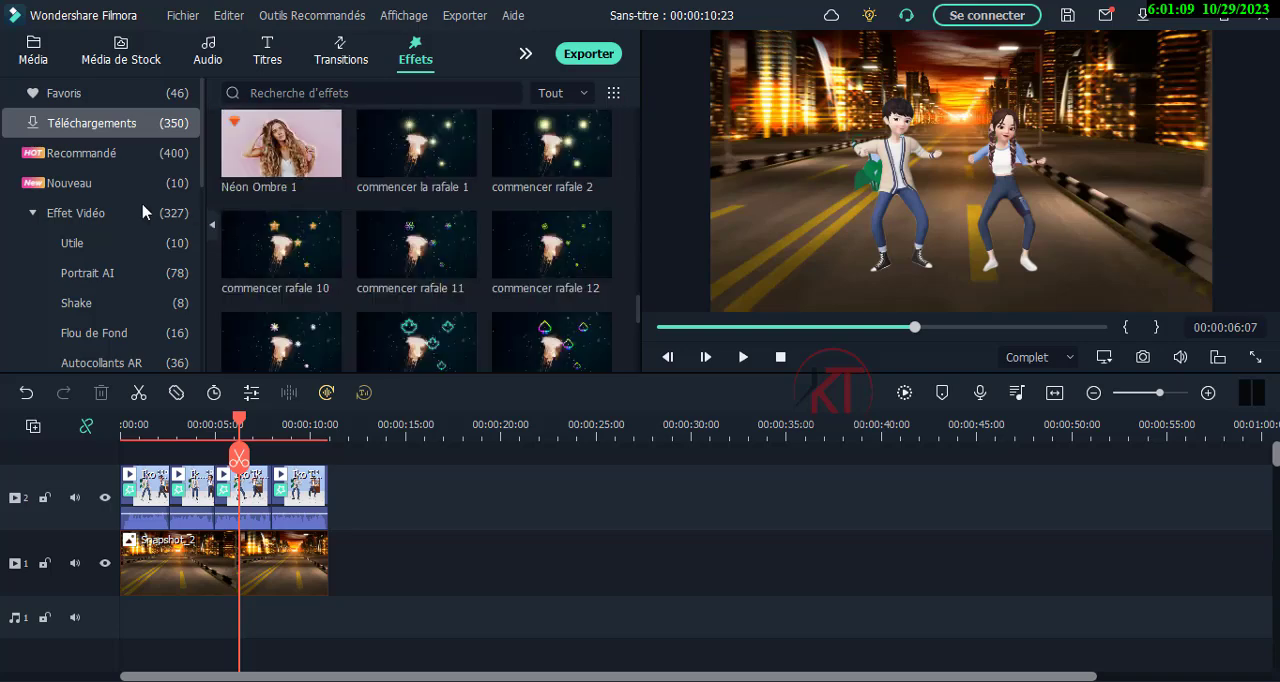
{"action": "left_click", "coordinate": [120, 93]}
{"action": "scroll", "coordinate": [405, 252], "scroll_direction": "down", "scroll_amount": 10}
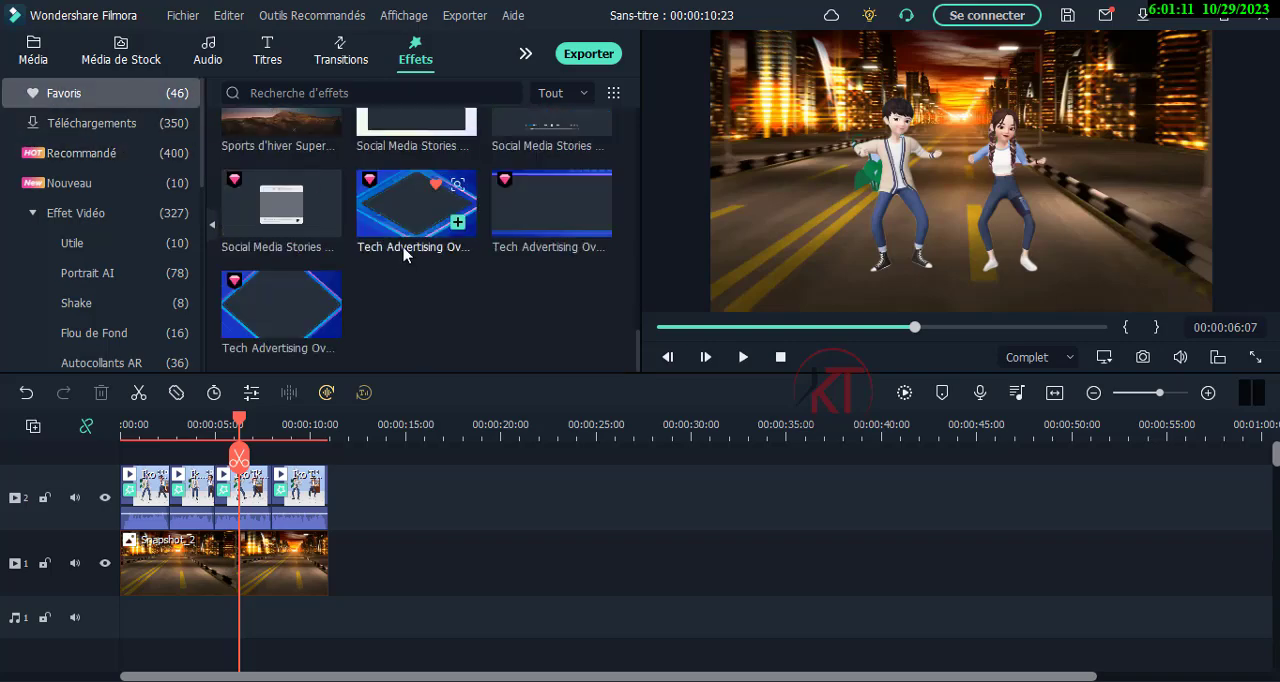
{"action": "scroll", "coordinate": [395, 262], "scroll_direction": "down", "scroll_amount": 3}
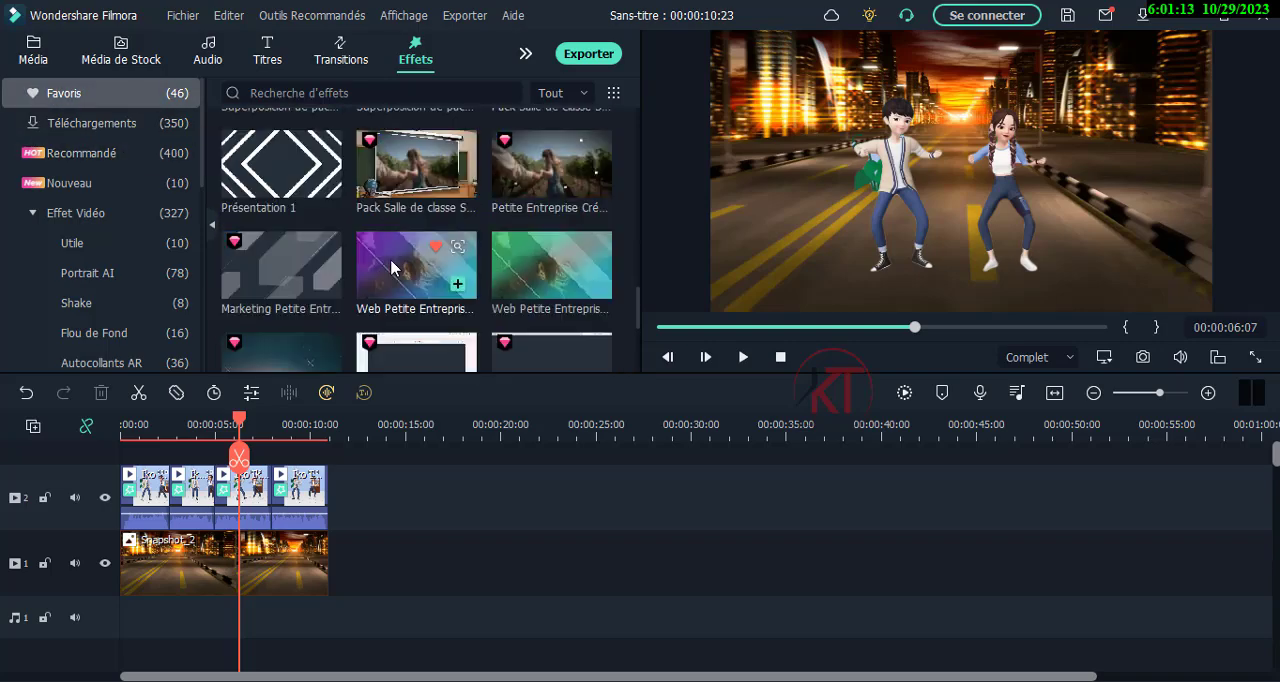
{"action": "scroll", "coordinate": [392, 264], "scroll_direction": "up", "scroll_amount": 5}
{"action": "scroll", "coordinate": [392, 259], "scroll_direction": "up", "scroll_amount": 3}
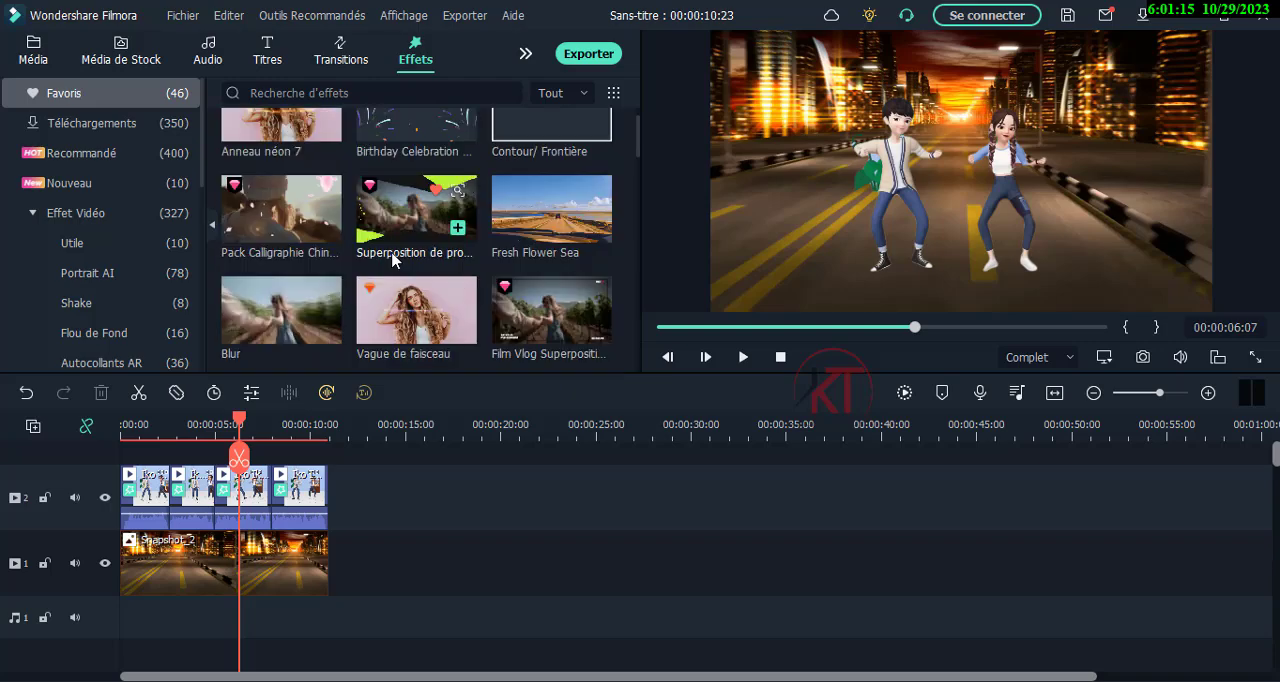
{"action": "scroll", "coordinate": [392, 260], "scroll_direction": "up", "scroll_amount": 1}
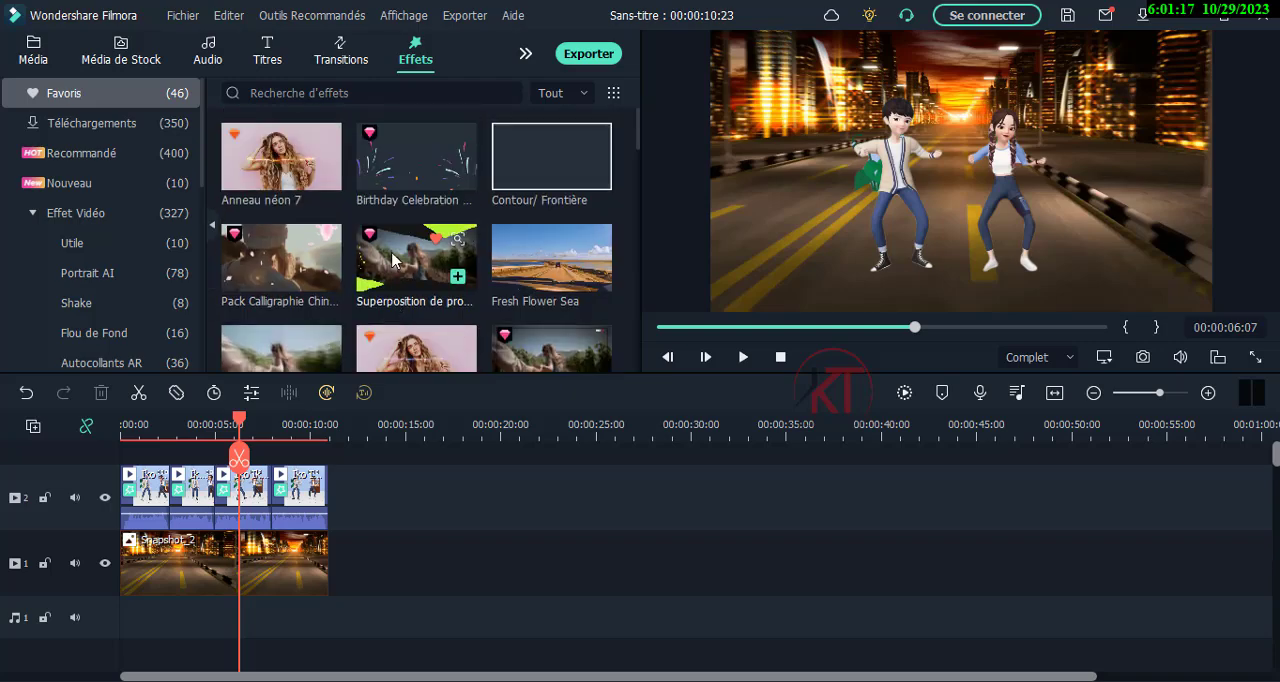
Delete the four dance segments from track 2 and place the sad whataap status video at the start of that track.
{"action": "left_click_drag", "start_coordinate": [238, 425], "coordinate": [207, 430]}
{"action": "left_click", "coordinate": [232, 432]}
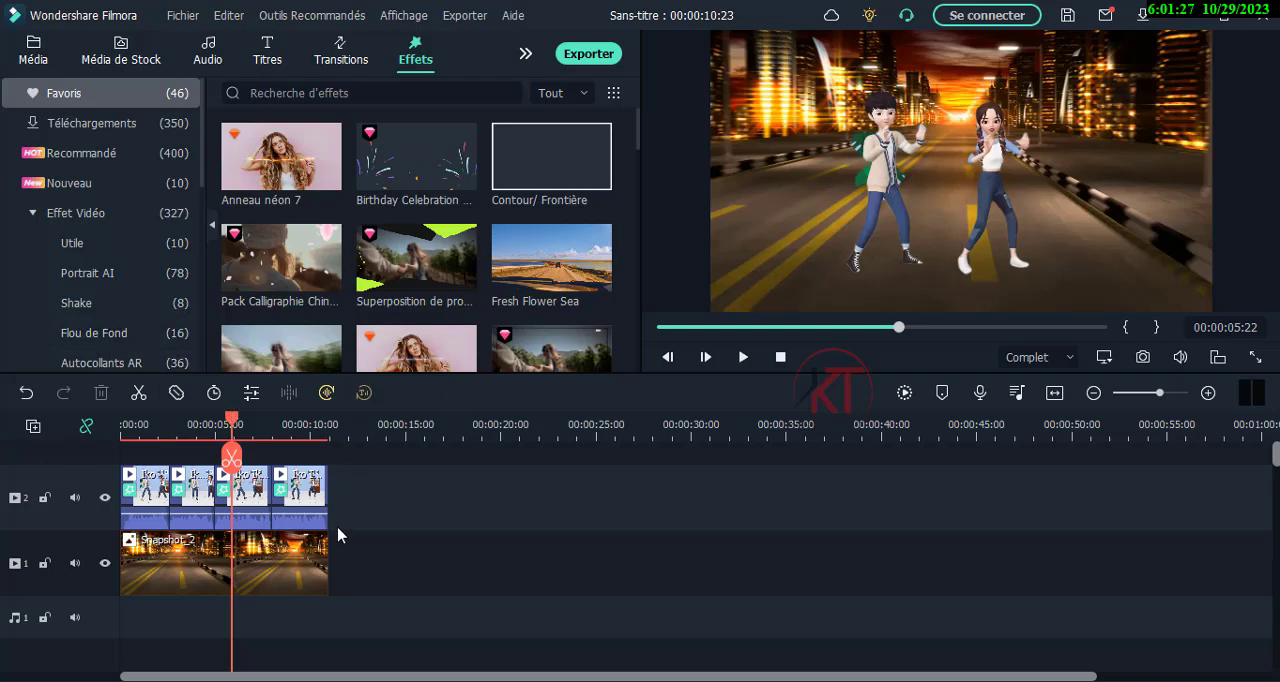
{"action": "left_click_drag", "start_coordinate": [350, 500], "coordinate": [58, 470]}
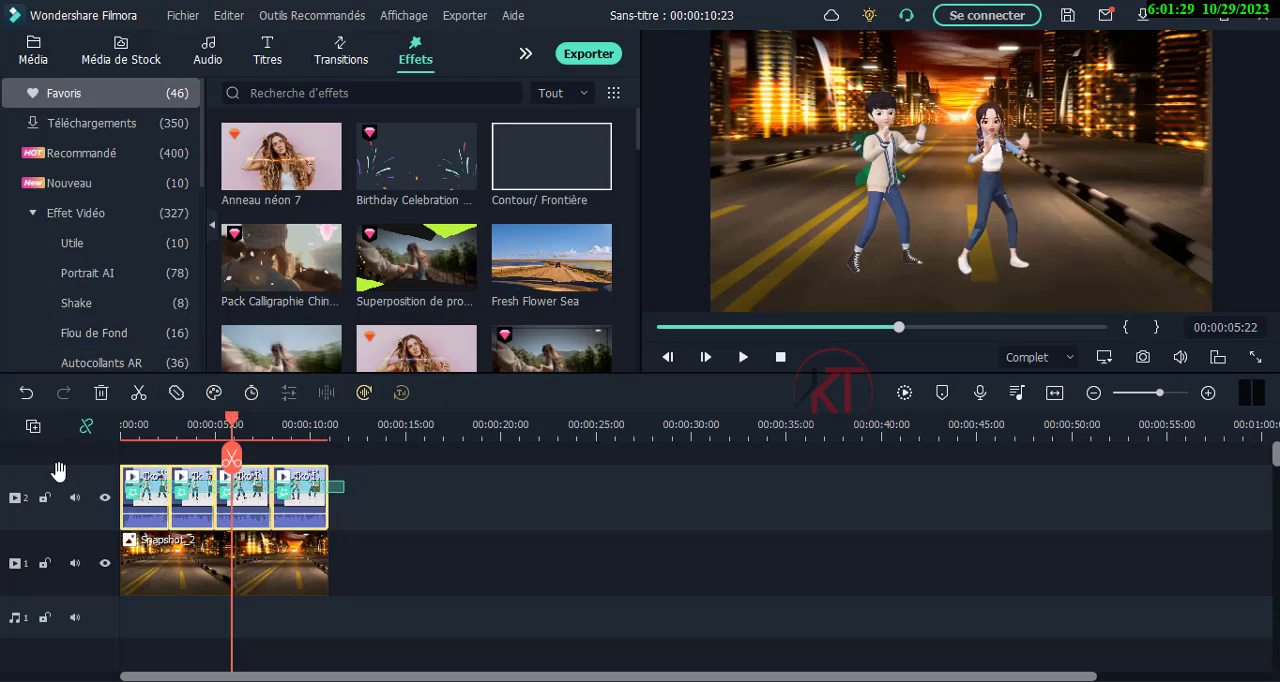
{"action": "key", "text": "Delete"}
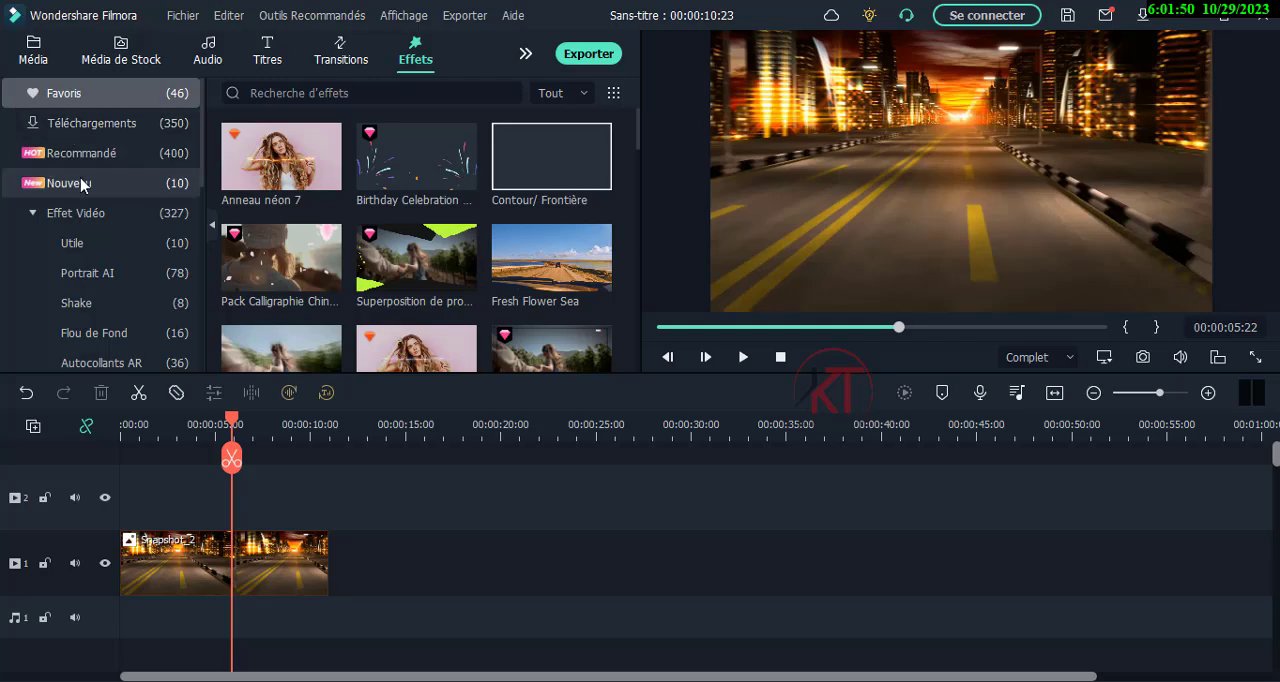
{"action": "left_click", "coordinate": [34, 44]}
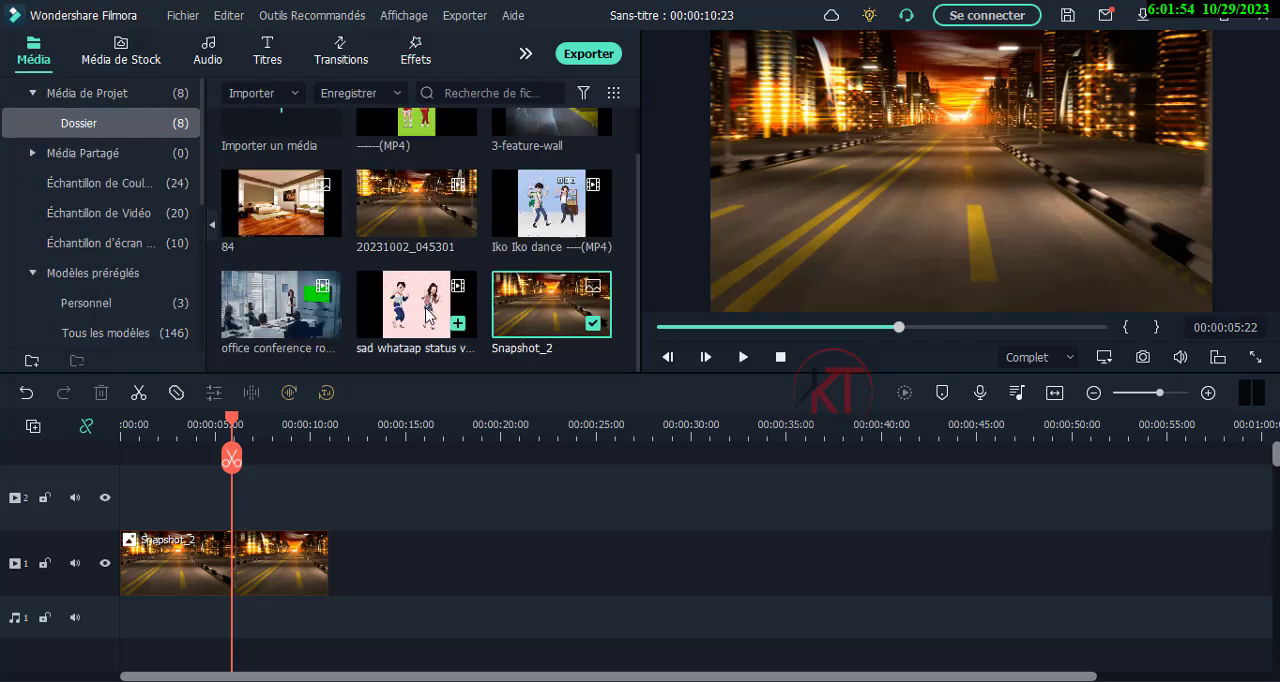
{"action": "left_click_drag", "start_coordinate": [415, 305], "coordinate": [118, 512]}
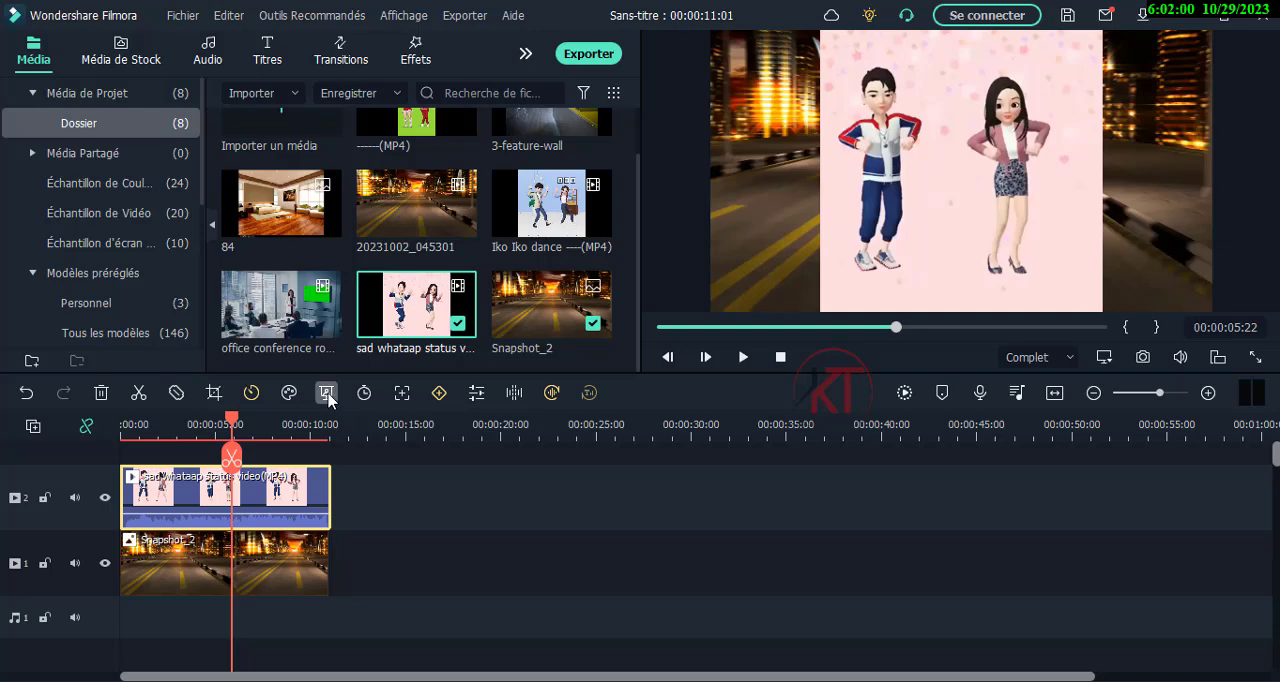
Try keying out the clip's pink background with the Fond vert colour picker and reset the key settings.
{"action": "left_click", "coordinate": [326, 394]}
{"action": "left_click", "coordinate": [300, 179]}
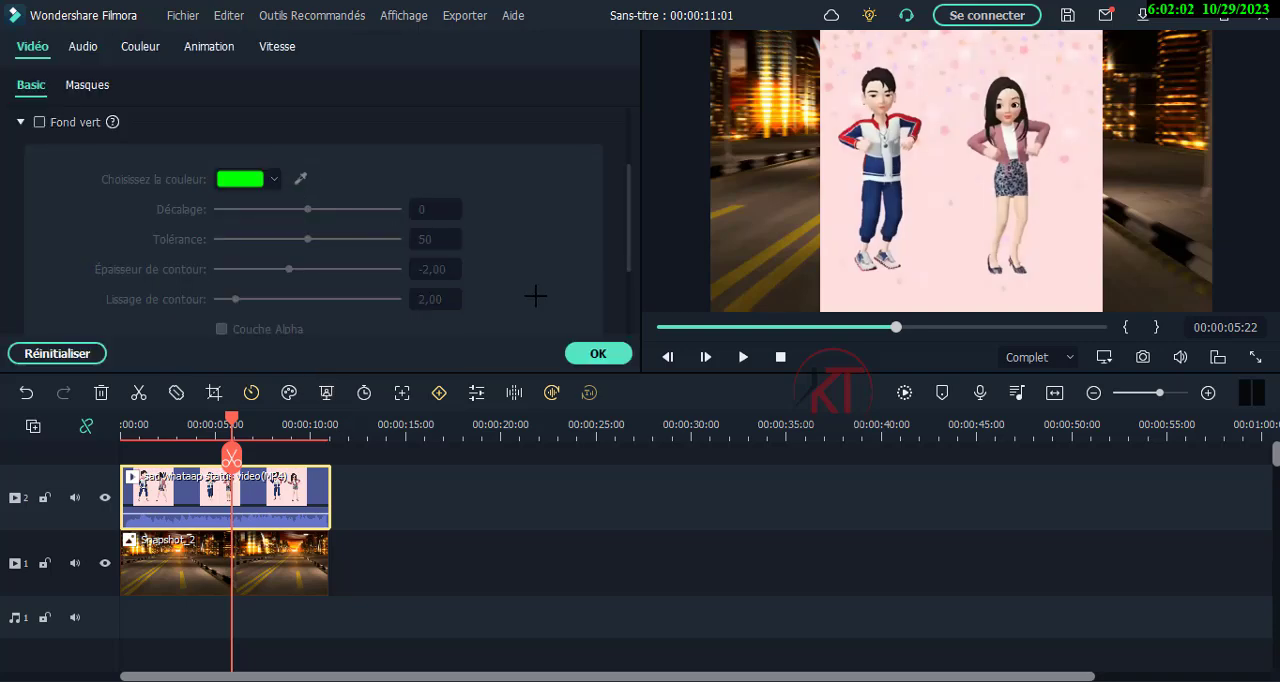
{"action": "left_click", "coordinate": [938, 300]}
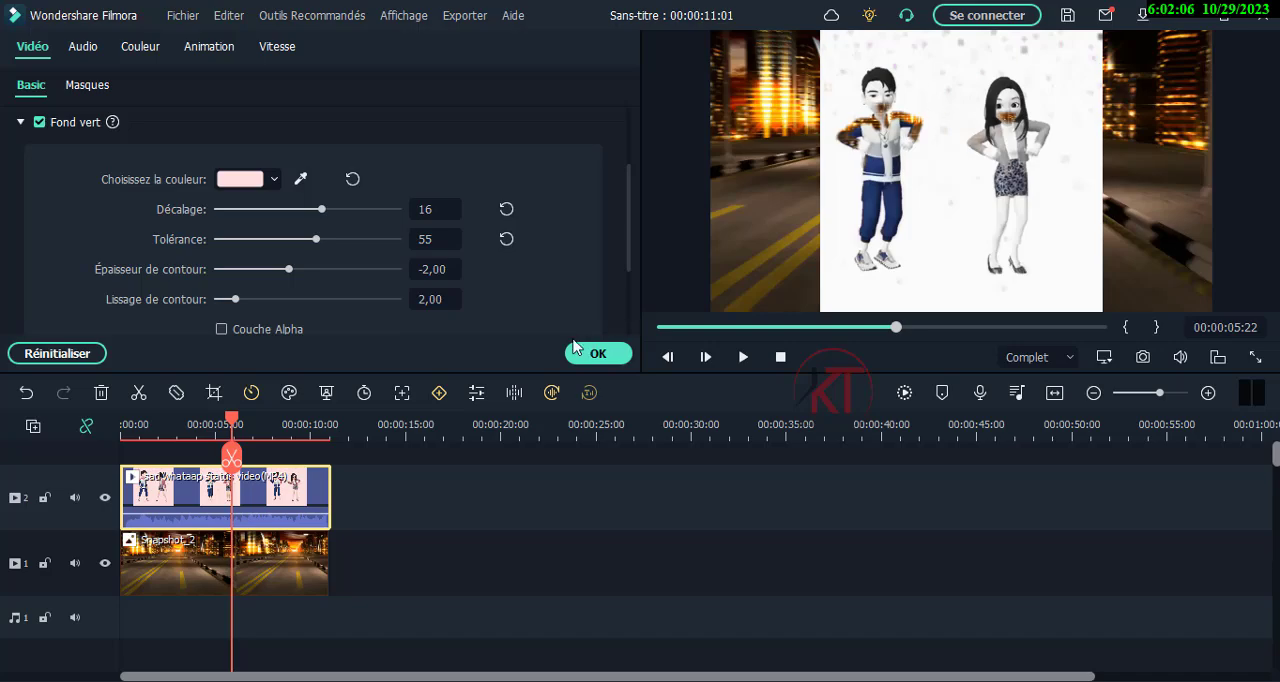
{"action": "left_click", "coordinate": [58, 354]}
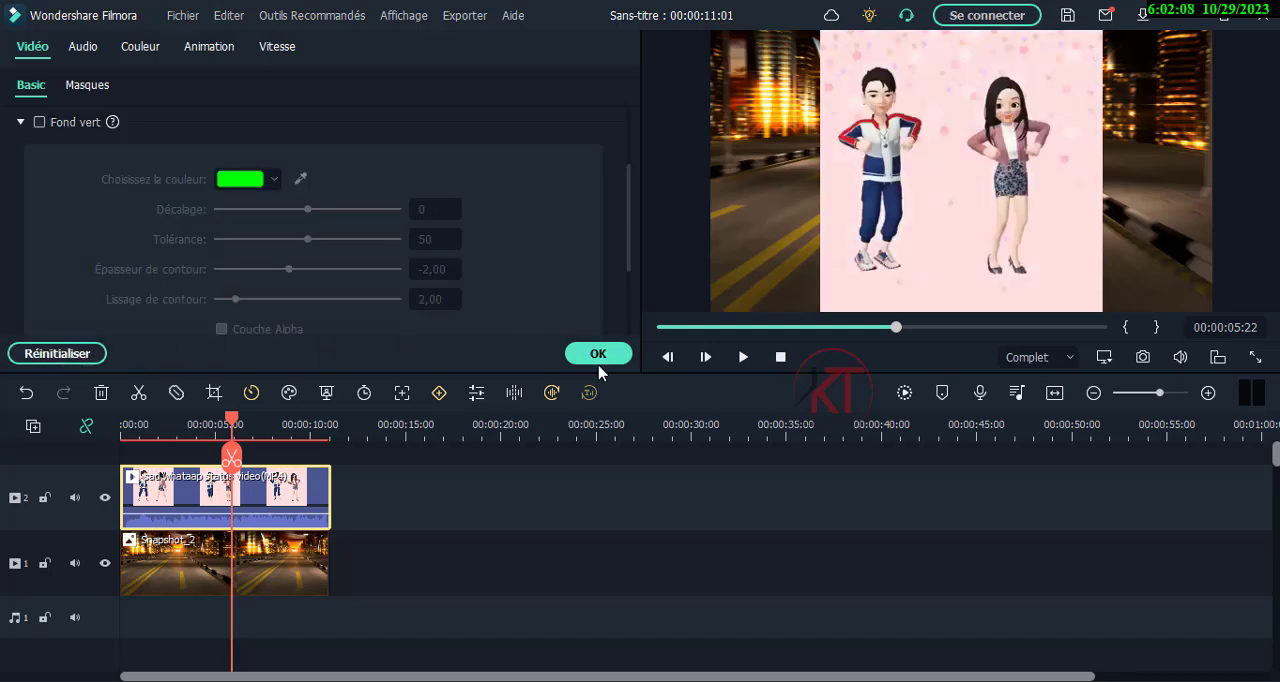
{"action": "left_click", "coordinate": [600, 357]}
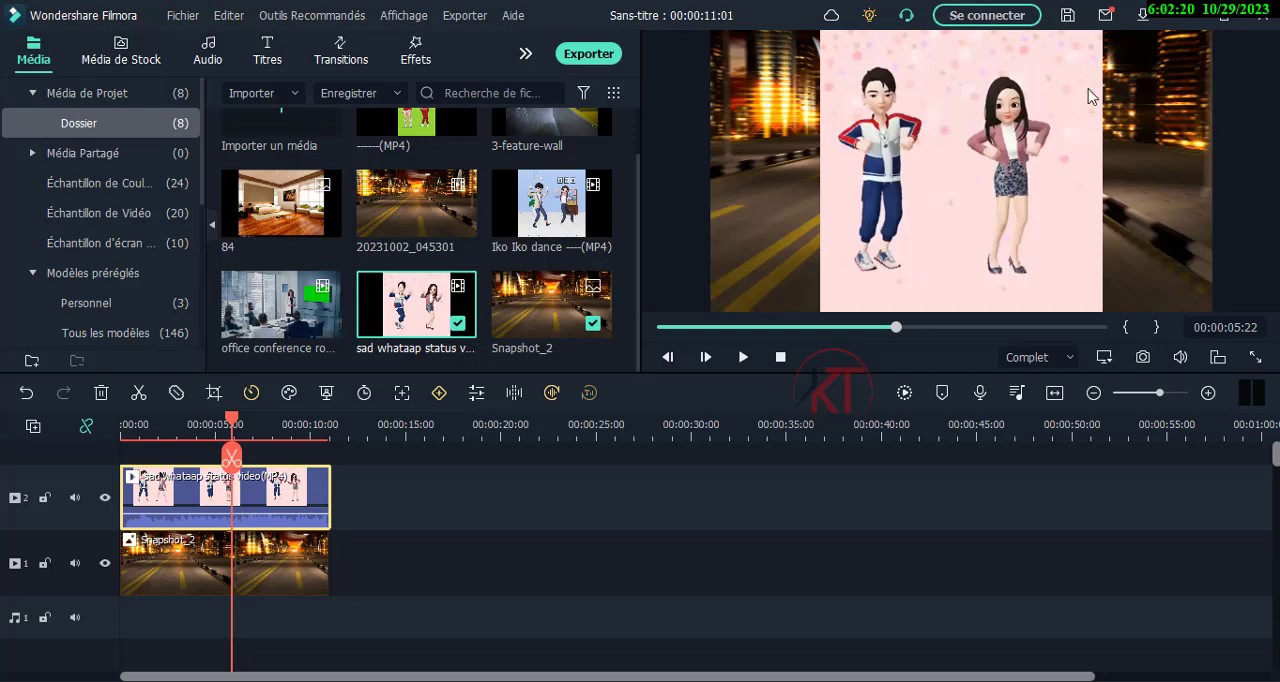
Apply the Portrait AI effect Humain Segmentation to the pink-background dance clip, undoing and reapplying it to compare before and after.
{"action": "left_click", "coordinate": [415, 55]}
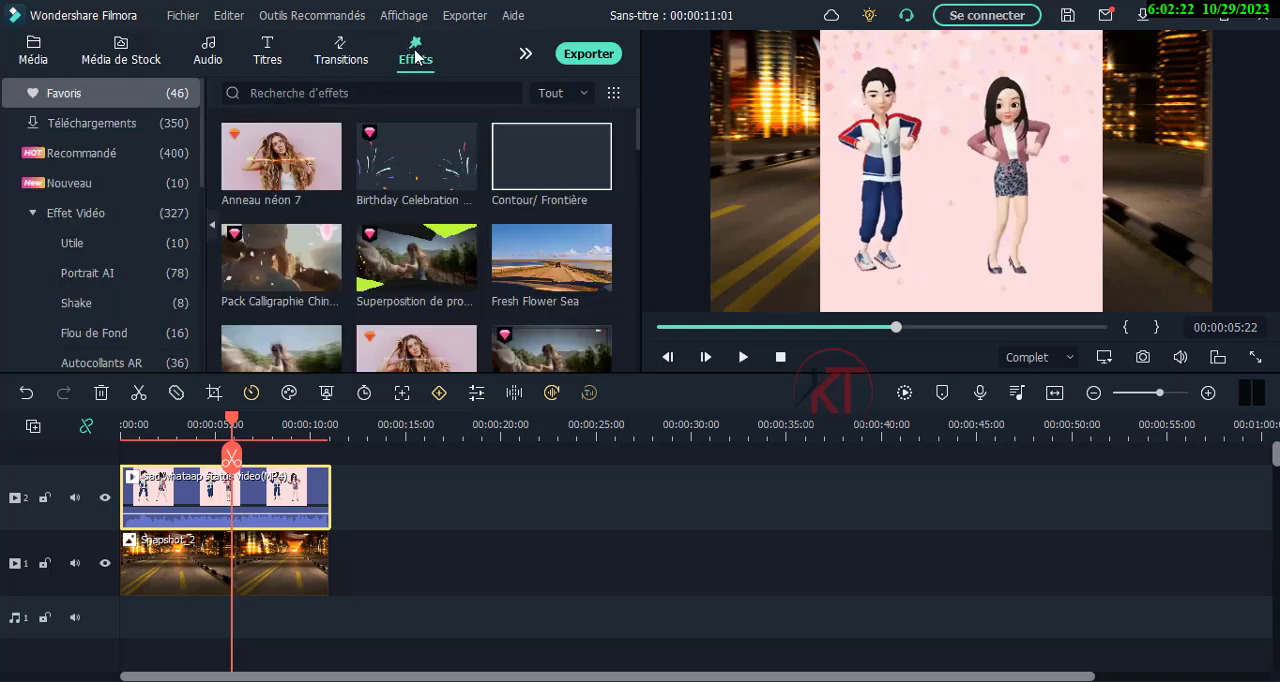
{"action": "left_click", "coordinate": [116, 277]}
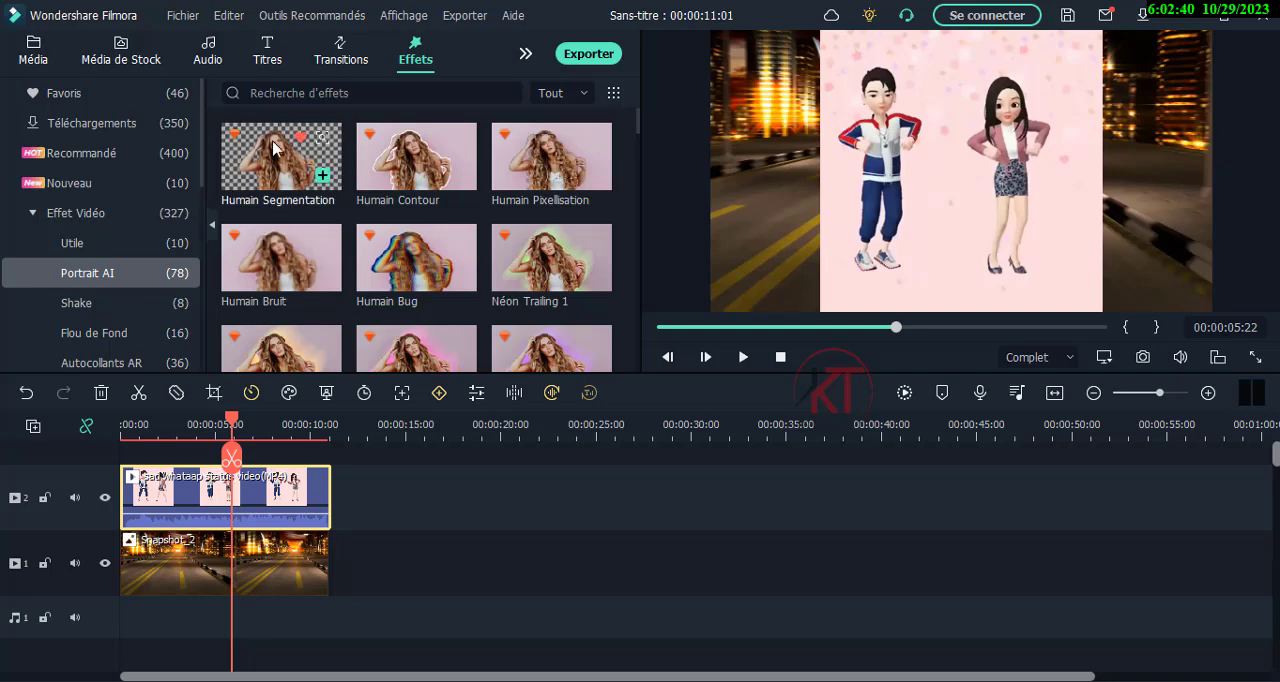
{"action": "mouse_move", "coordinate": [279, 150]}
{"action": "left_mouse_down"}
{"action": "mouse_move", "coordinate": [240, 430]}
{"action": "mouse_move", "coordinate": [165, 511]}
{"action": "left_mouse_up"}
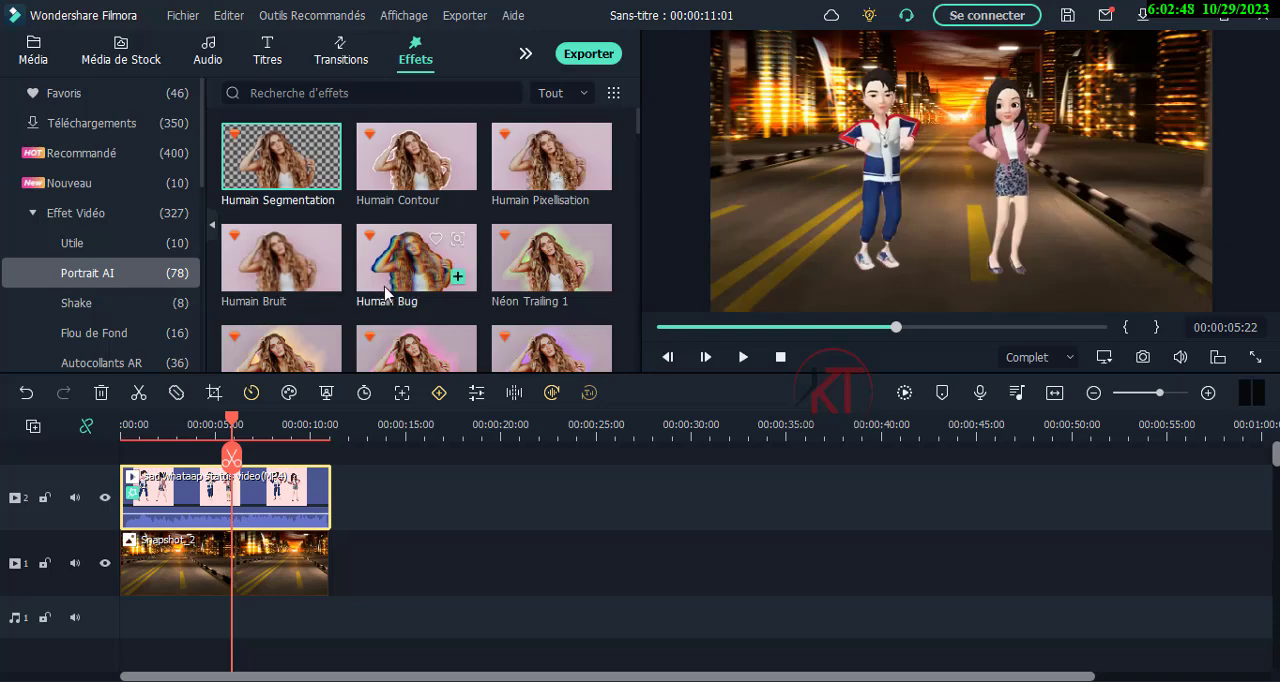
{"action": "left_click", "coordinate": [27, 394]}
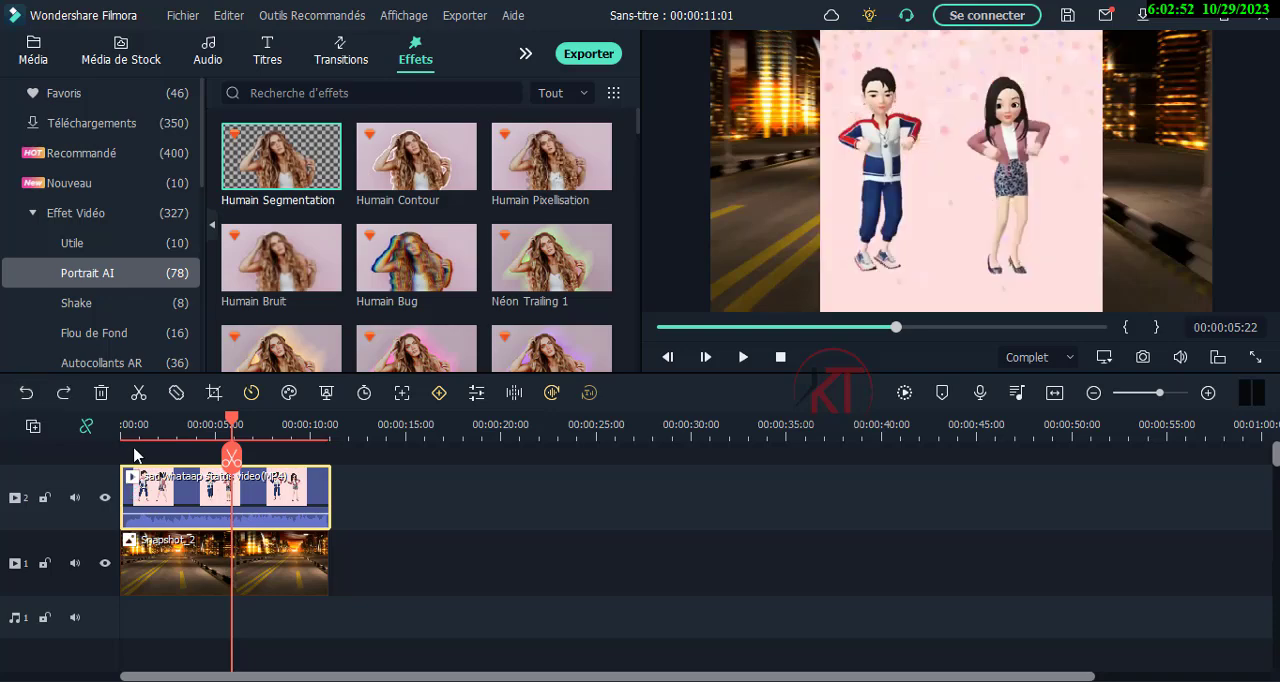
{"action": "left_click_drag", "start_coordinate": [233, 426], "coordinate": [222, 430]}
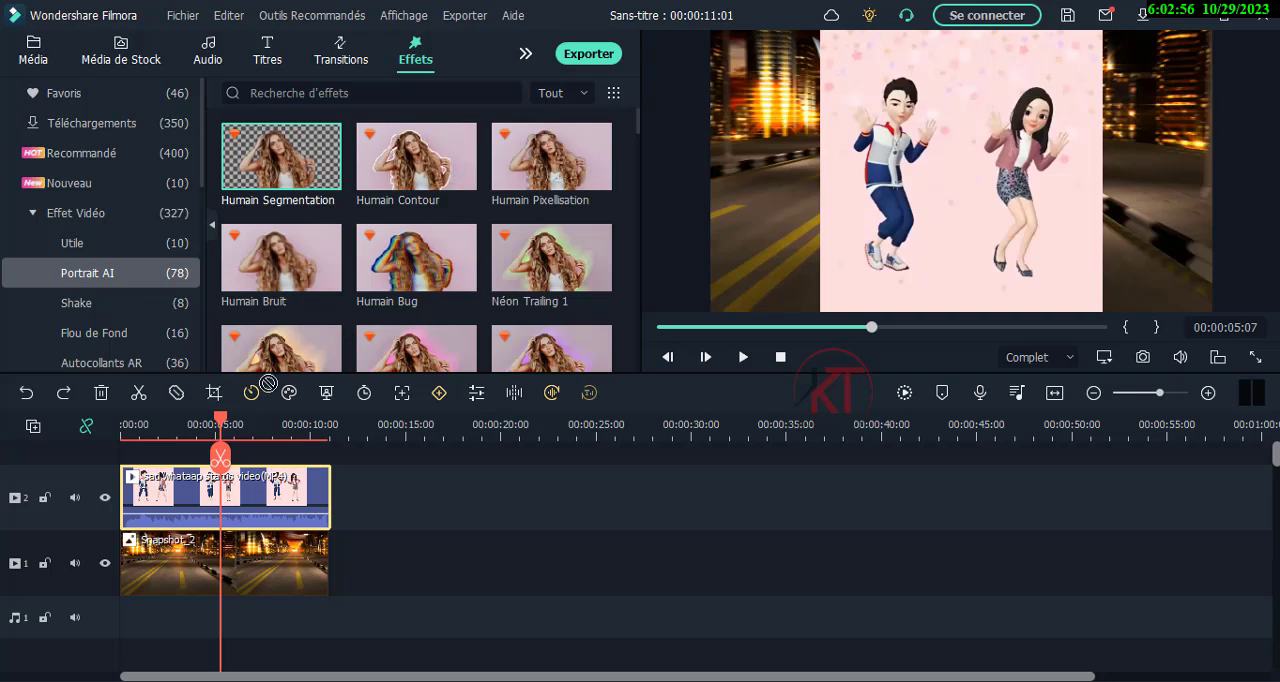
{"action": "left_click_drag", "start_coordinate": [254, 482], "coordinate": [254, 490]}
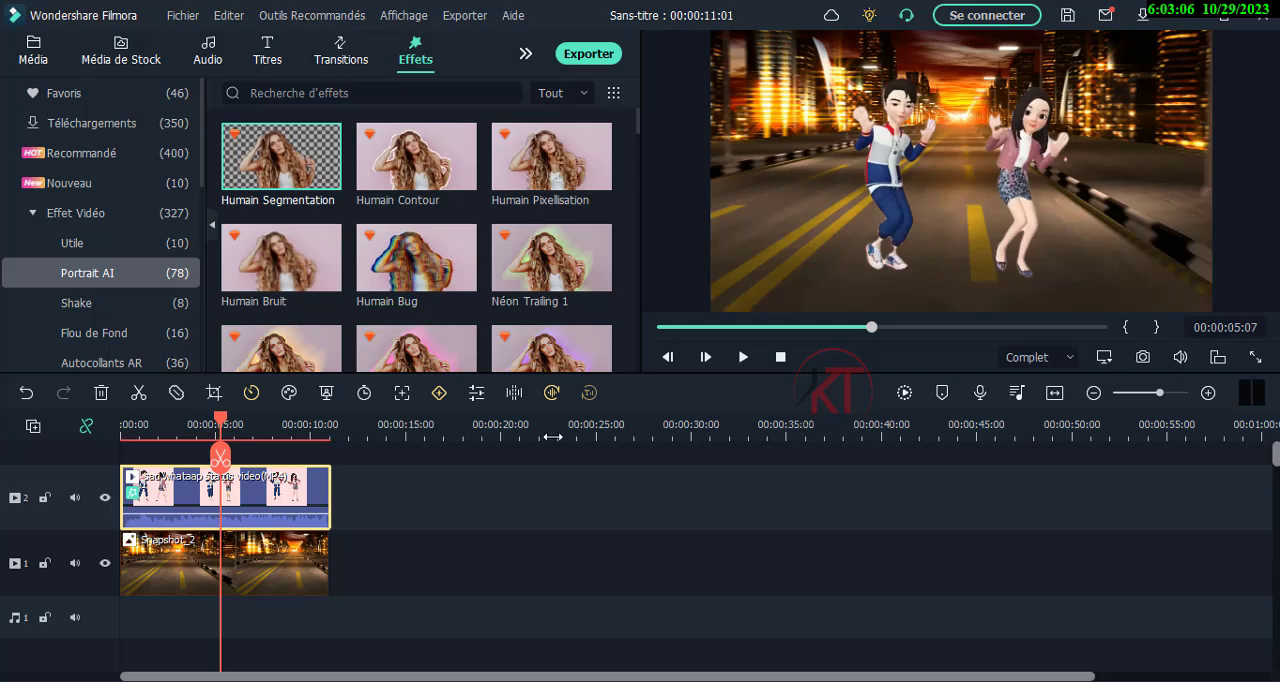
{"action": "left_click", "coordinate": [26, 392]}
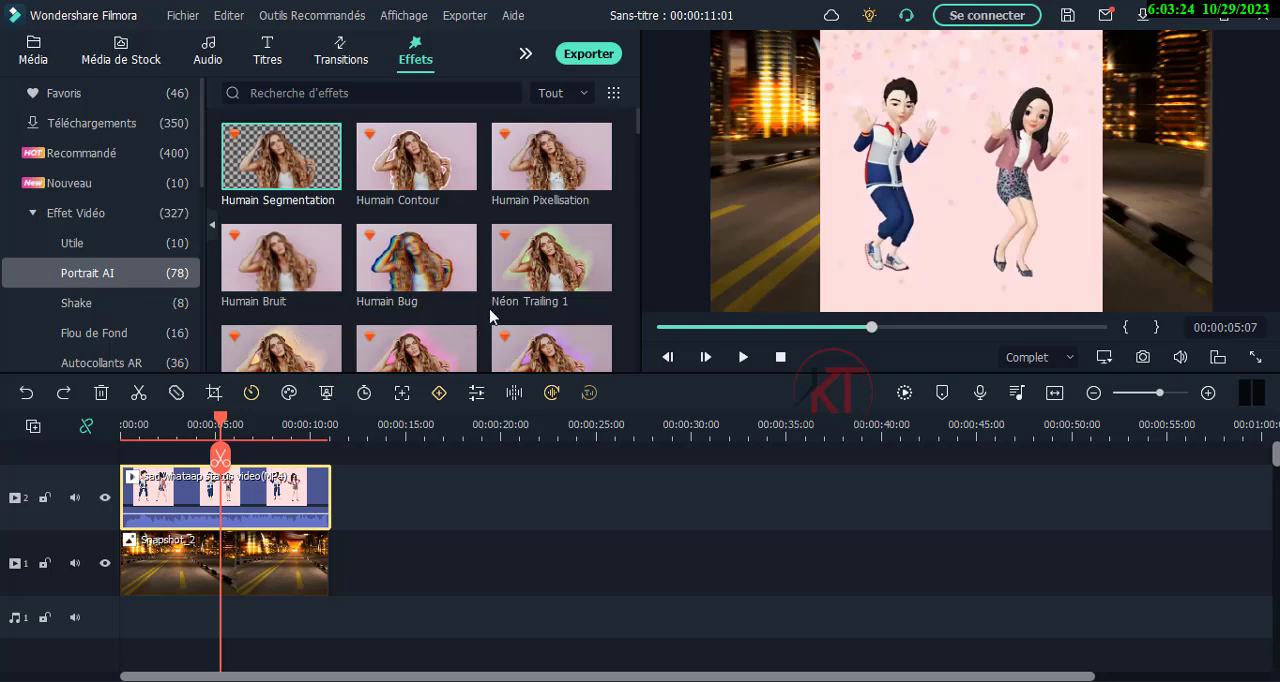
{"action": "mouse_move", "coordinate": [535, 297]}
{"action": "left_click_drag", "start_coordinate": [290, 166], "coordinate": [157, 503]}
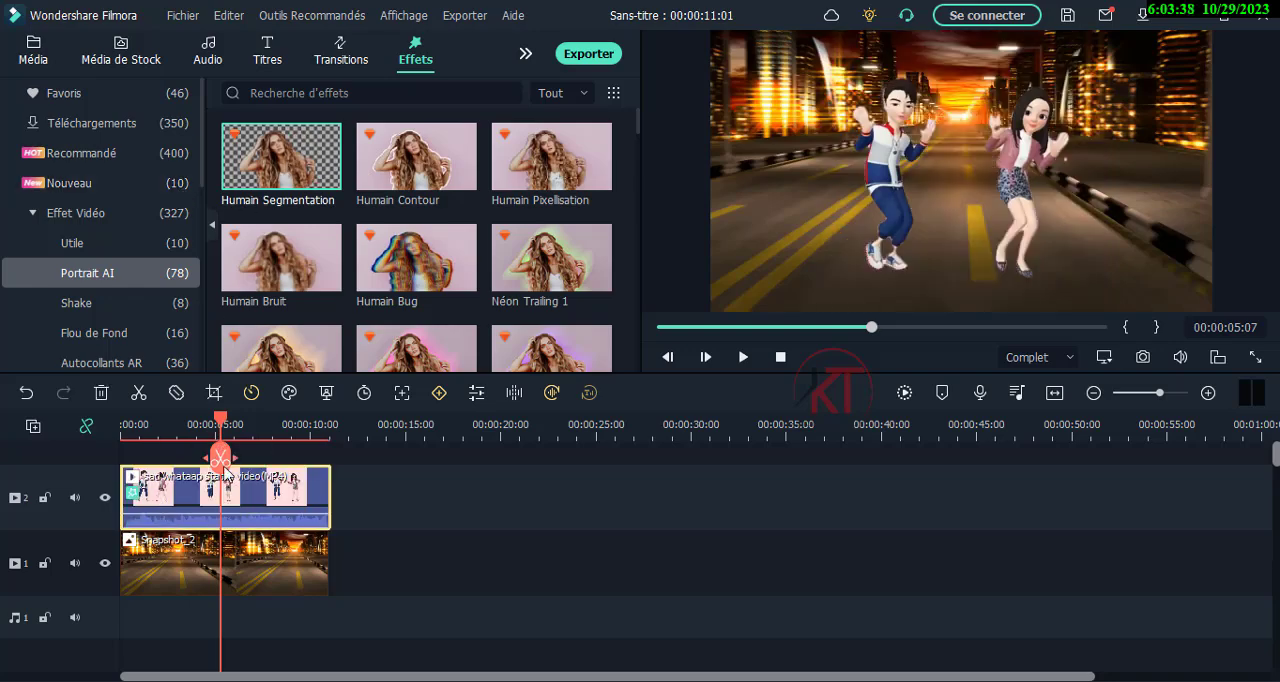
Raise the contour thickness of the clip's Humain Segmentation effect to about 7.
{"action": "left_click", "coordinate": [250, 498]}
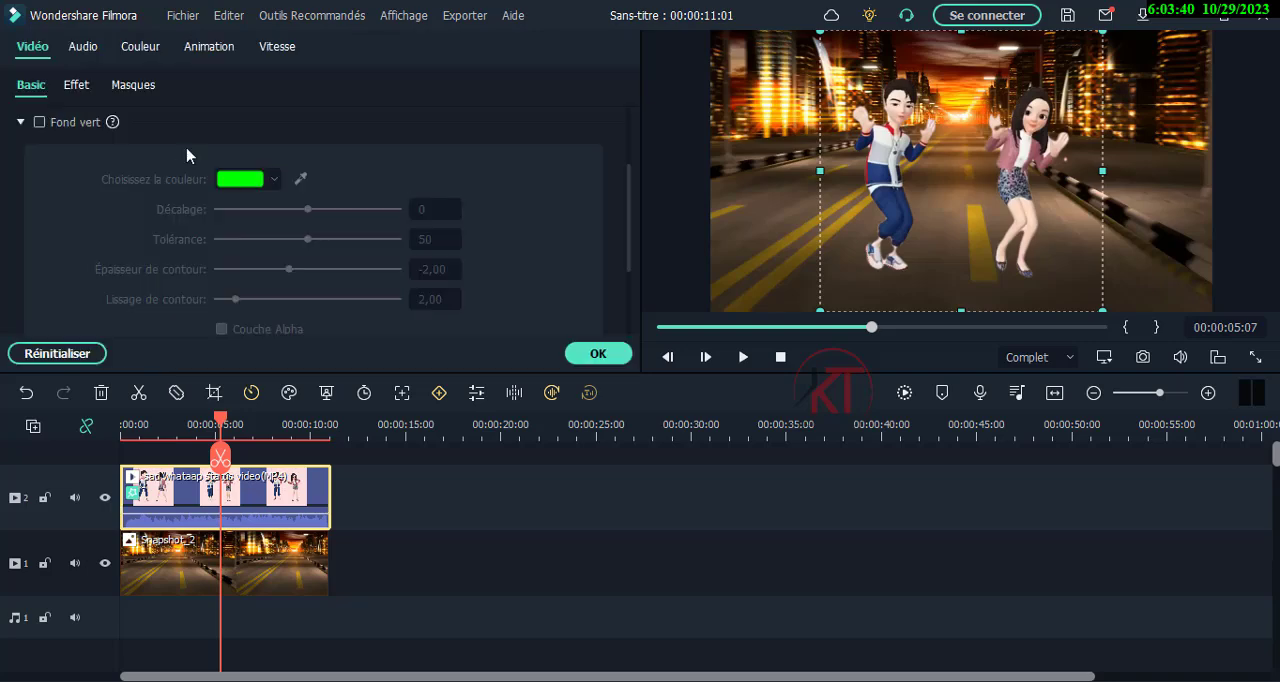
{"action": "left_click", "coordinate": [77, 87]}
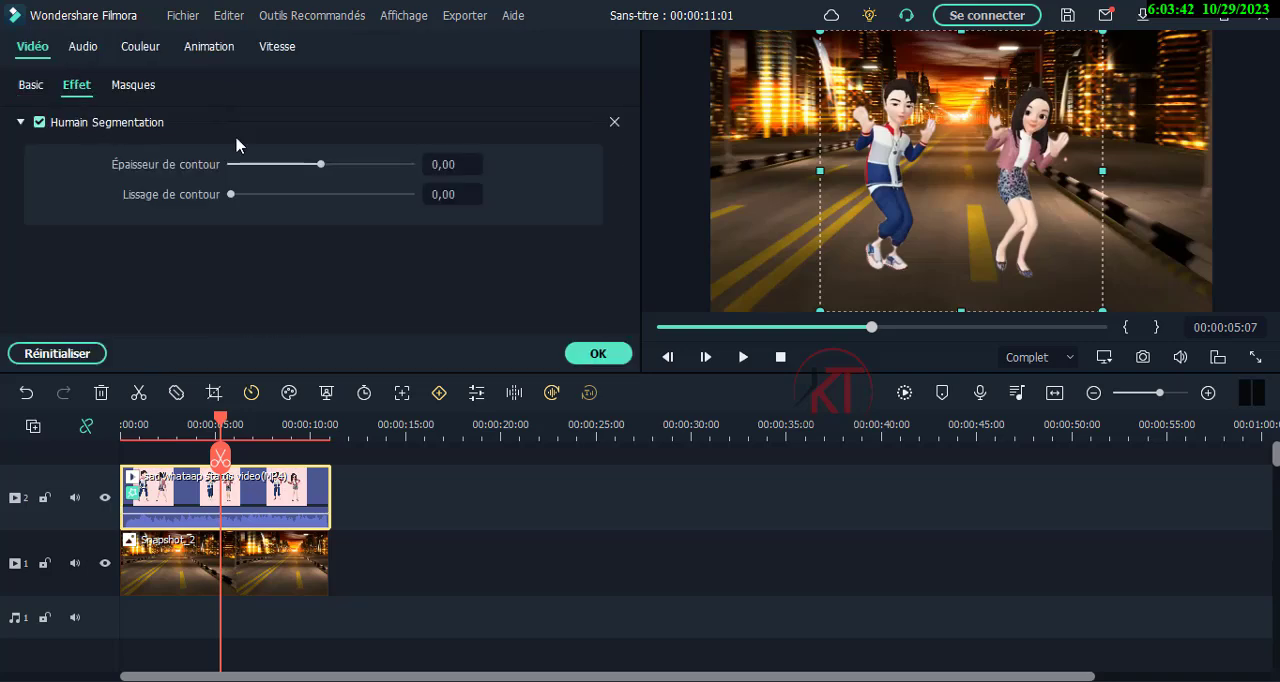
{"action": "left_click_drag", "start_coordinate": [320, 168], "coordinate": [328, 168]}
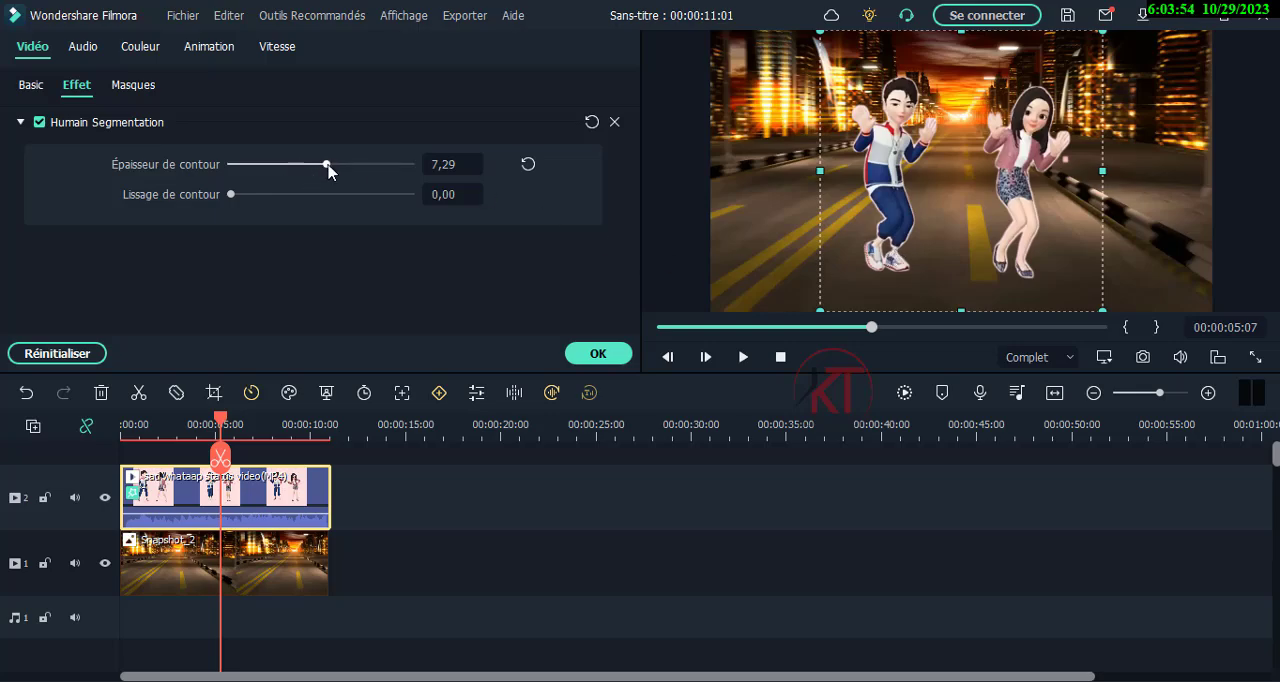
{"action": "mouse_move", "coordinate": [330, 170]}
{"action": "left_mouse_down"}
{"action": "mouse_move", "coordinate": [343, 169]}
{"action": "mouse_move", "coordinate": [332, 171]}
{"action": "left_mouse_up"}
{"action": "left_click", "coordinate": [598, 354]}
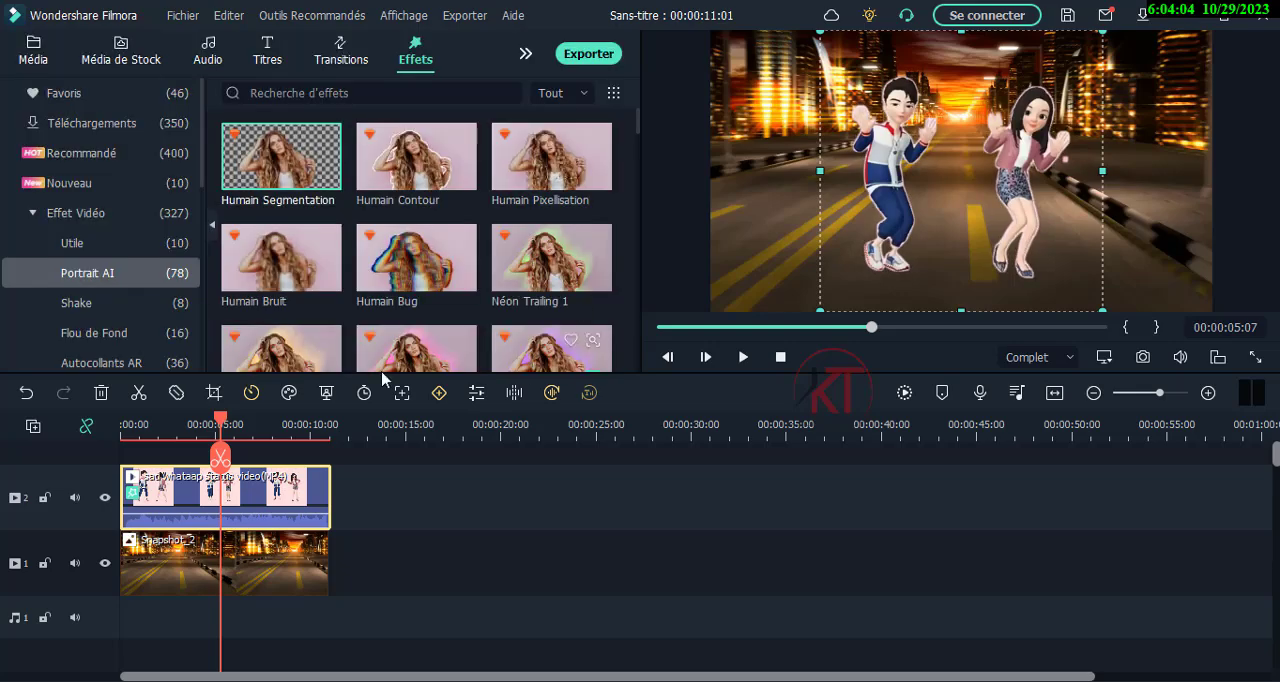
Preview the sequence from the beginning and inspect the dancers' cutout edges at about 10 and 6 seconds.
{"action": "left_click_drag", "start_coordinate": [218, 425], "coordinate": [122, 425]}
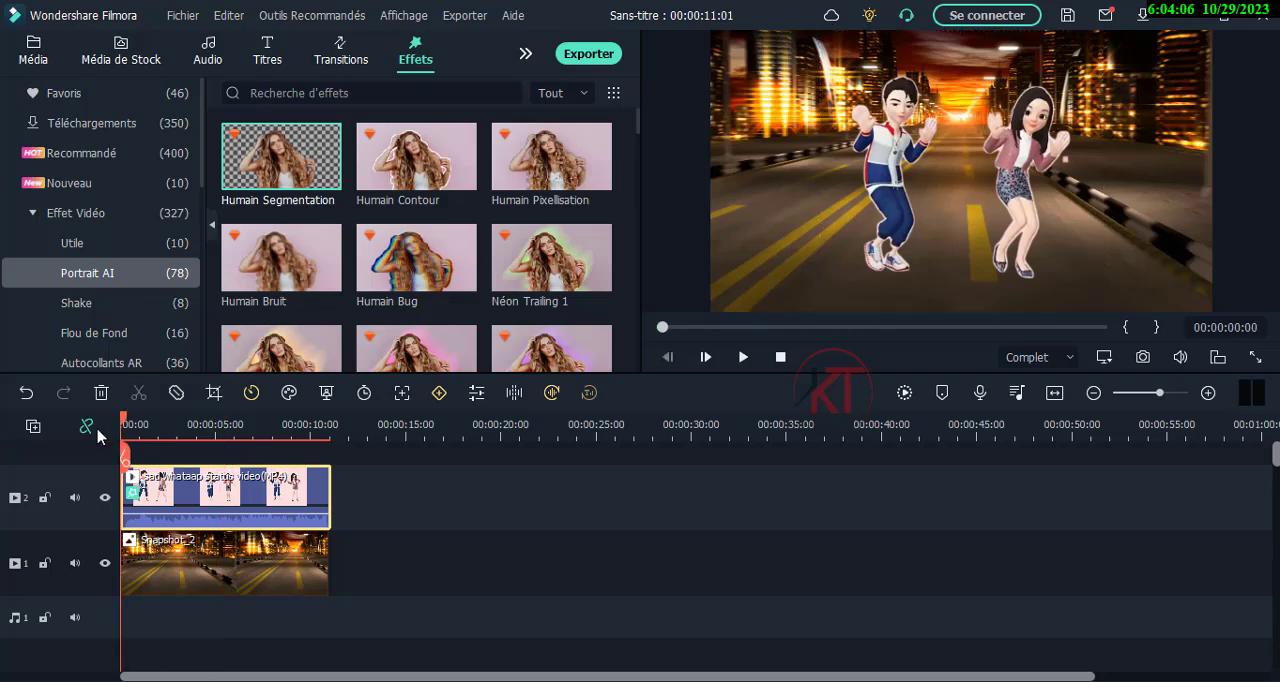
{"action": "left_click", "coordinate": [744, 360]}
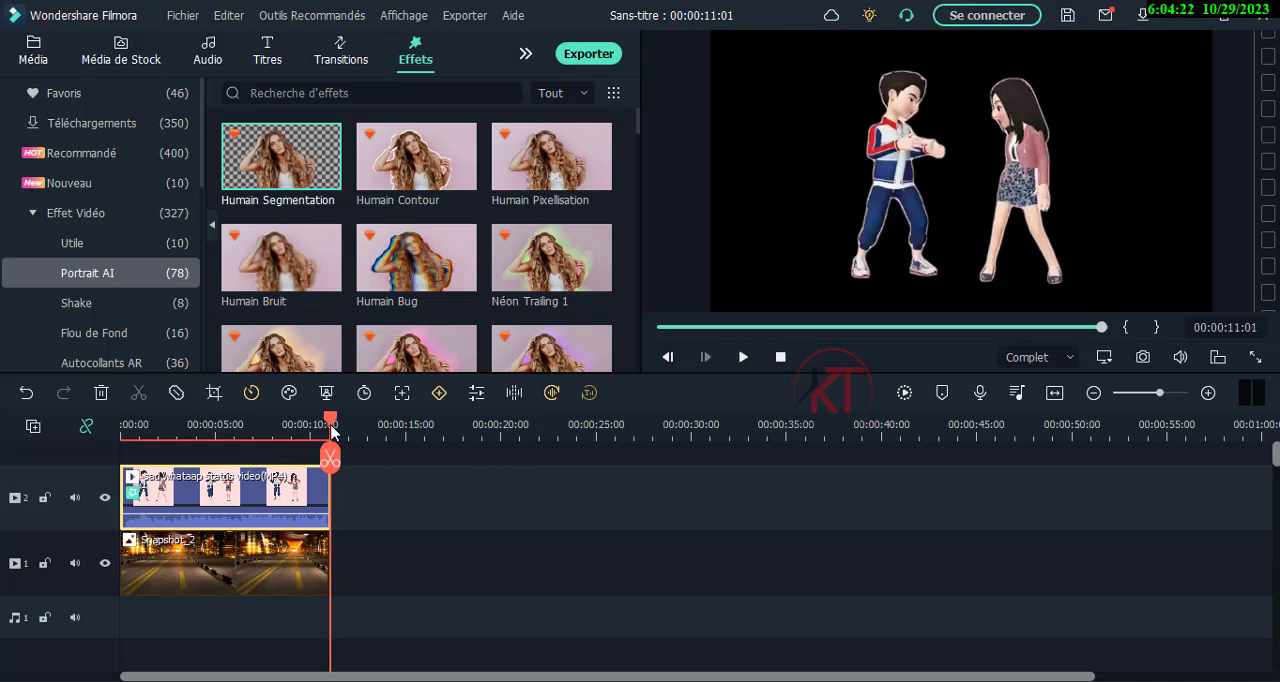
{"action": "left_click_drag", "start_coordinate": [331, 428], "coordinate": [317, 430]}
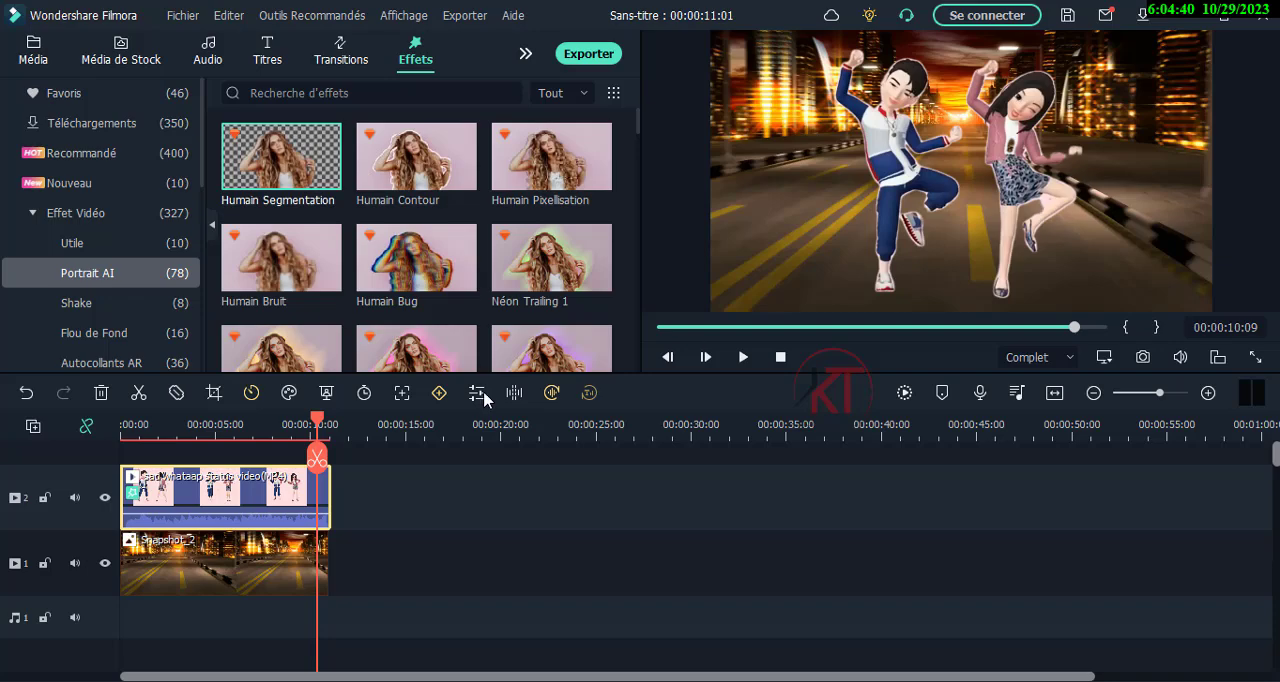
{"action": "left_click_drag", "start_coordinate": [316, 422], "coordinate": [236, 425]}
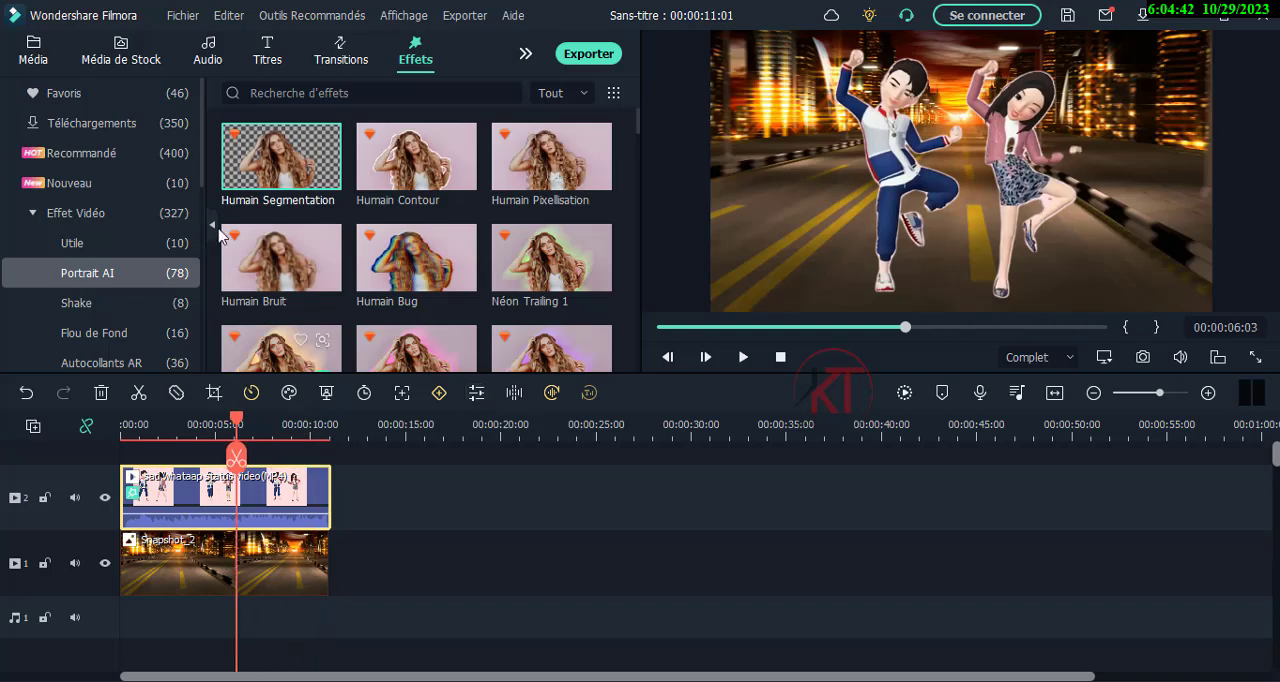
Clear both clips from the timeline and place the office conference room video at the start of track 1.
{"action": "left_click", "coordinate": [33, 50]}
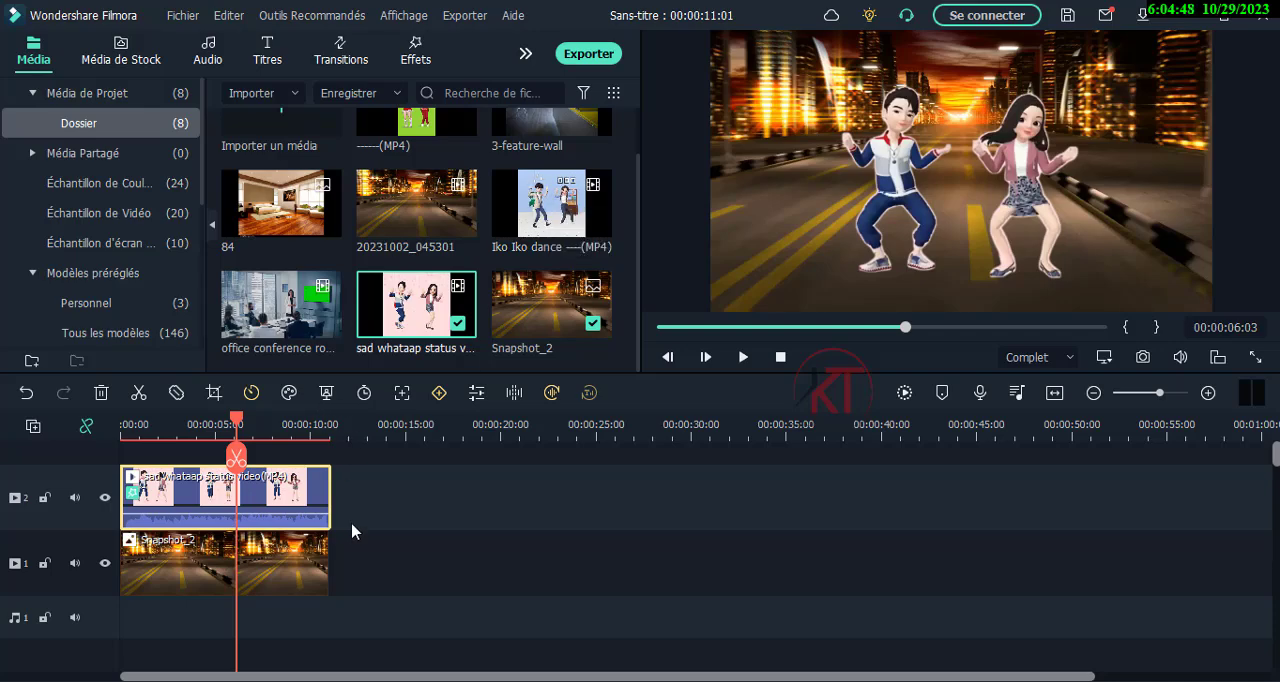
{"action": "left_click_drag", "start_coordinate": [376, 572], "coordinate": [124, 461]}
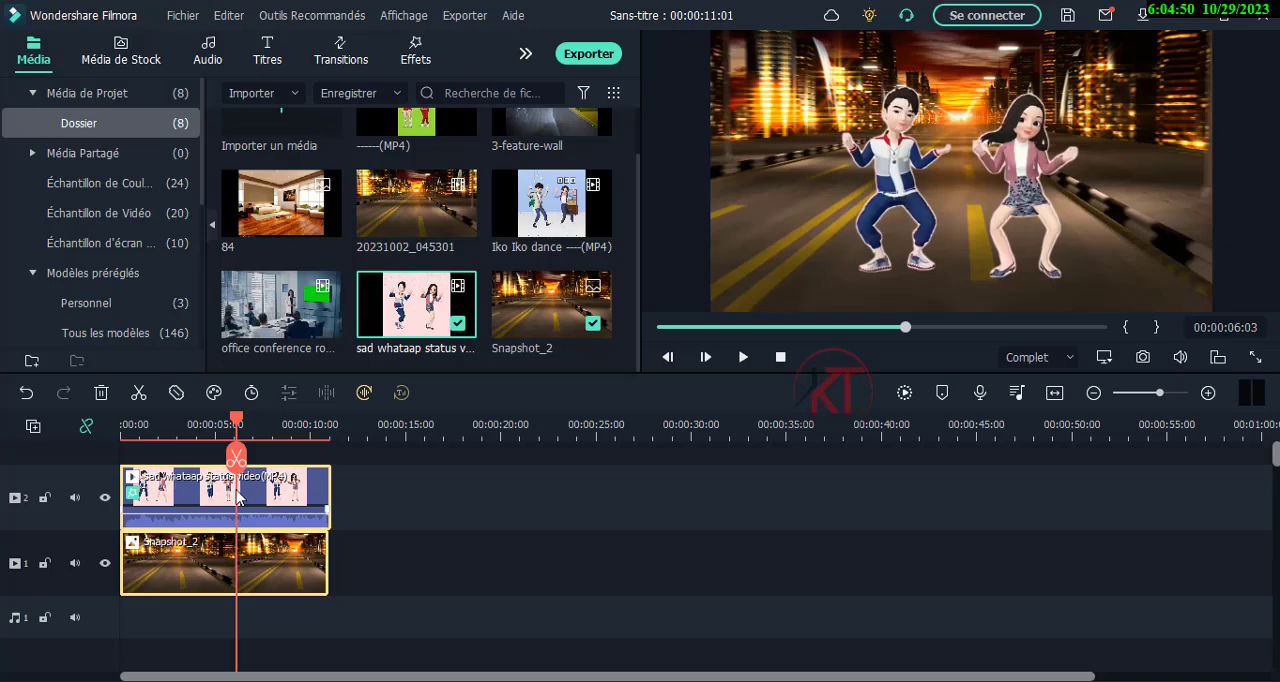
{"action": "key", "text": "Delete"}
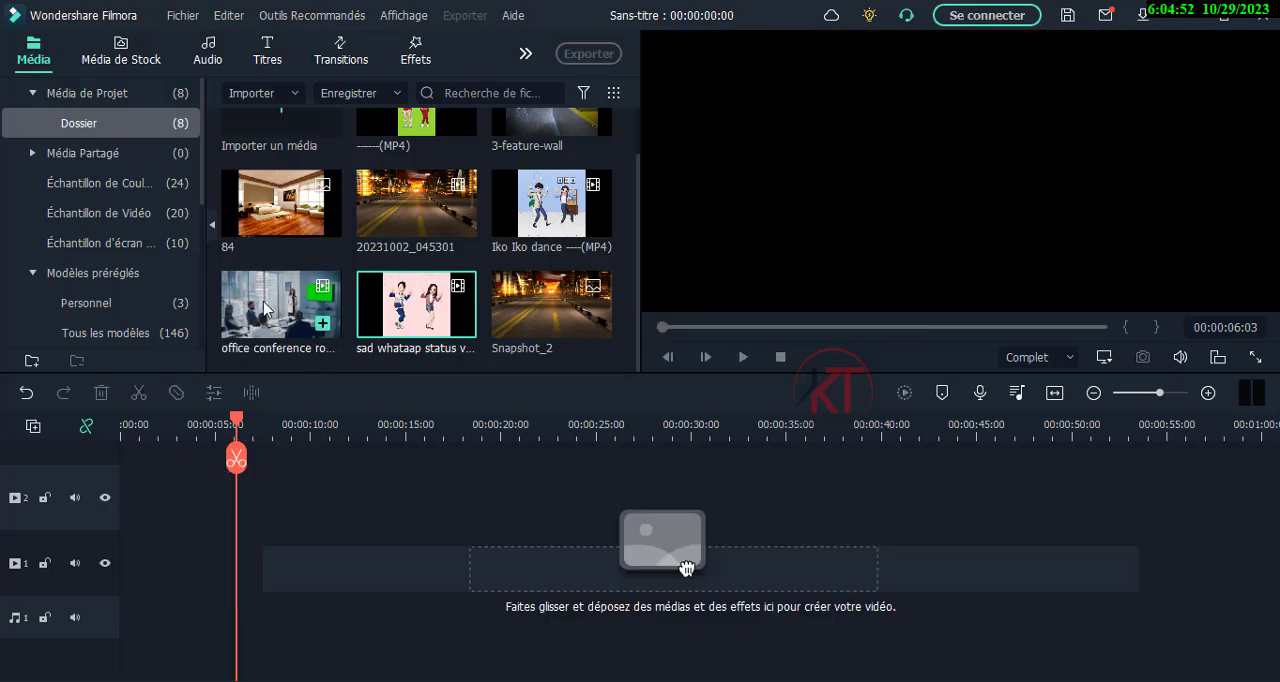
{"action": "left_click_drag", "start_coordinate": [270, 312], "coordinate": [111, 562]}
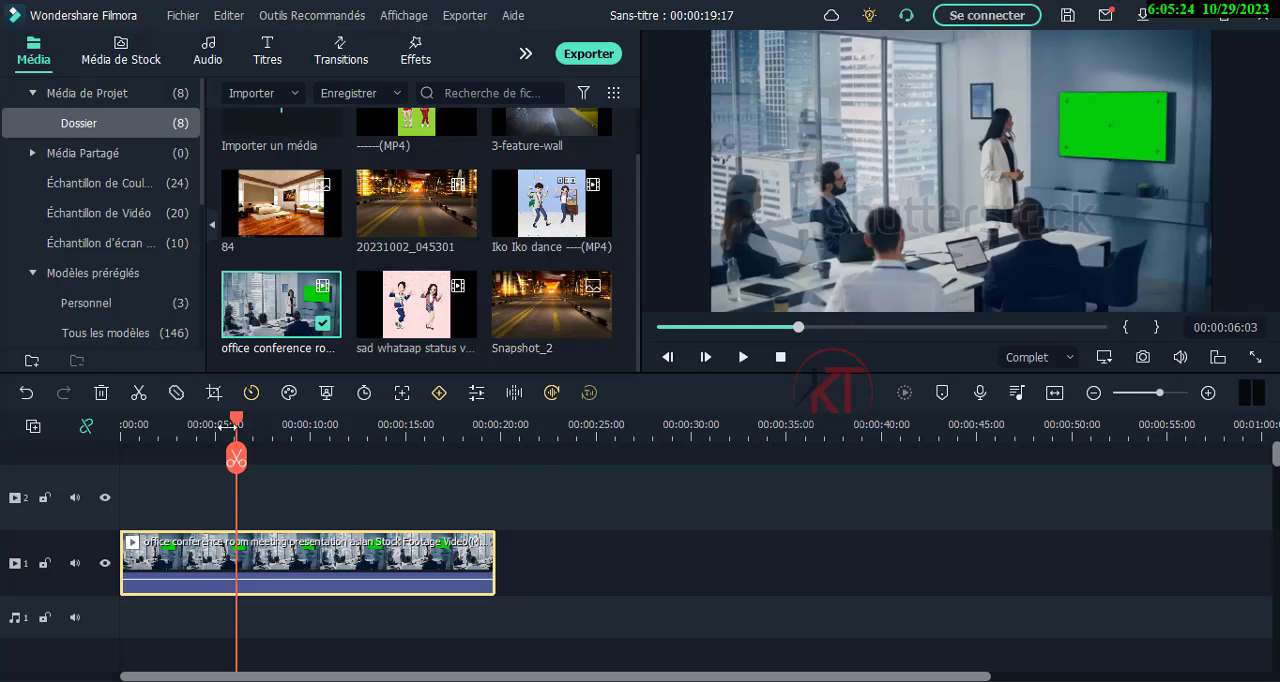
{"action": "left_click_drag", "start_coordinate": [230, 425], "coordinate": [138, 425]}
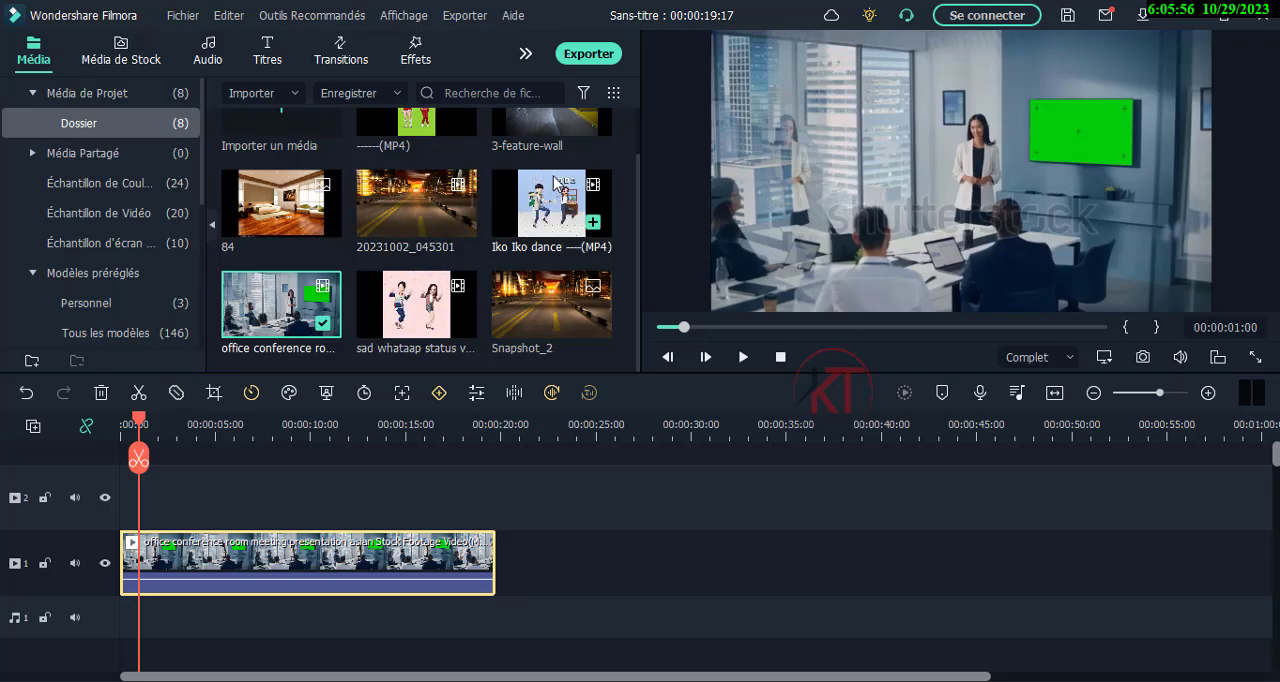
Move the office conference clip up to track 2 and place the Iko Iko dance clip beneath it at the start of track 1.
{"action": "scroll", "coordinate": [451, 278], "scroll_direction": "up", "scroll_amount": 1}
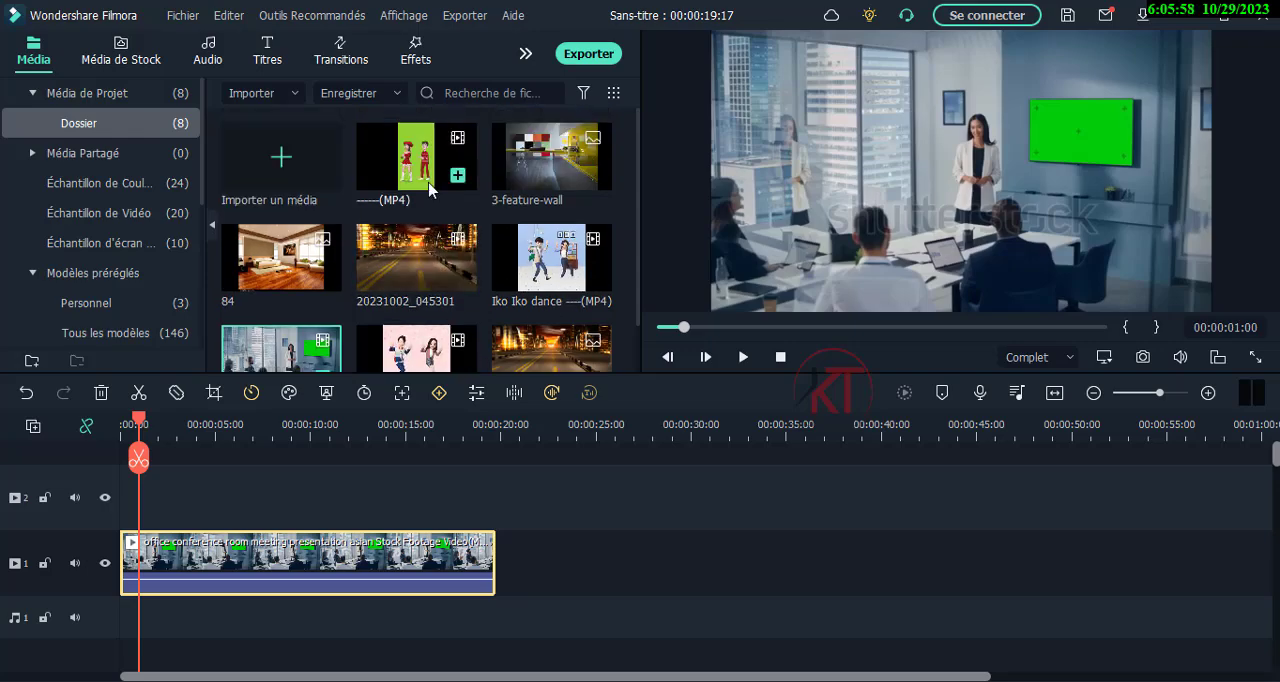
{"action": "left_click_drag", "start_coordinate": [548, 279], "coordinate": [137, 490]}
{"action": "left_click_drag", "start_coordinate": [301, 500], "coordinate": [744, 495]}
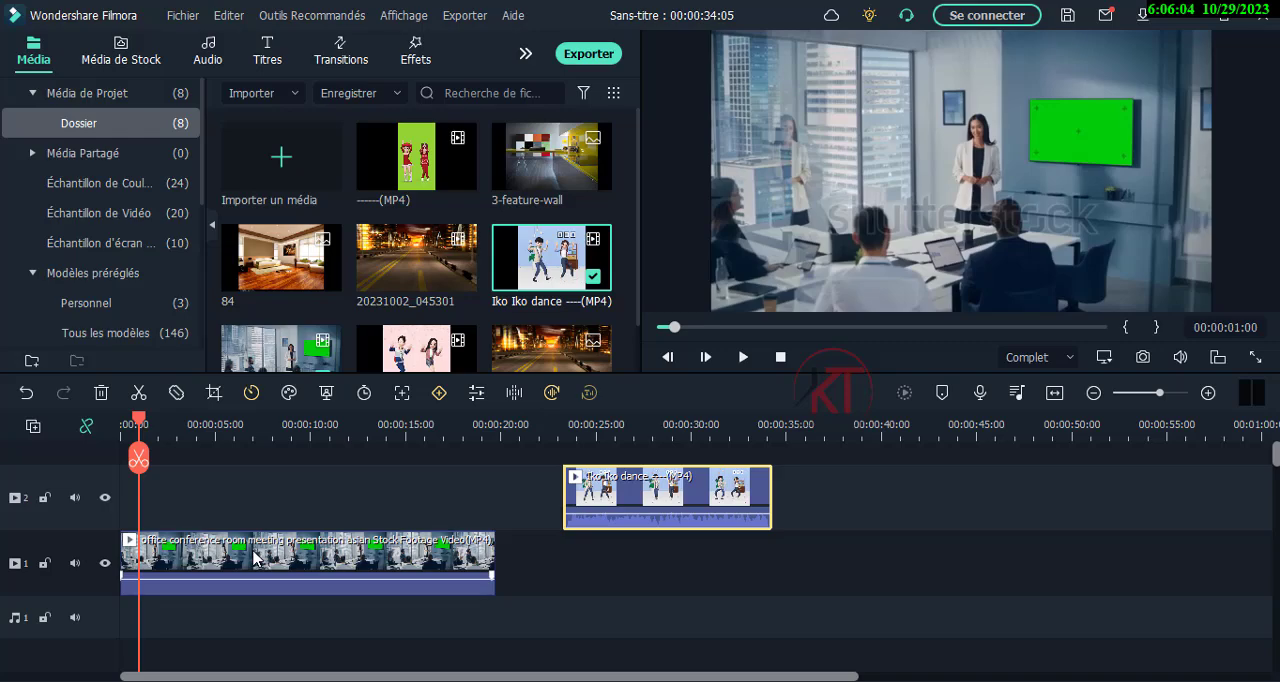
{"action": "left_click_drag", "start_coordinate": [254, 557], "coordinate": [250, 501]}
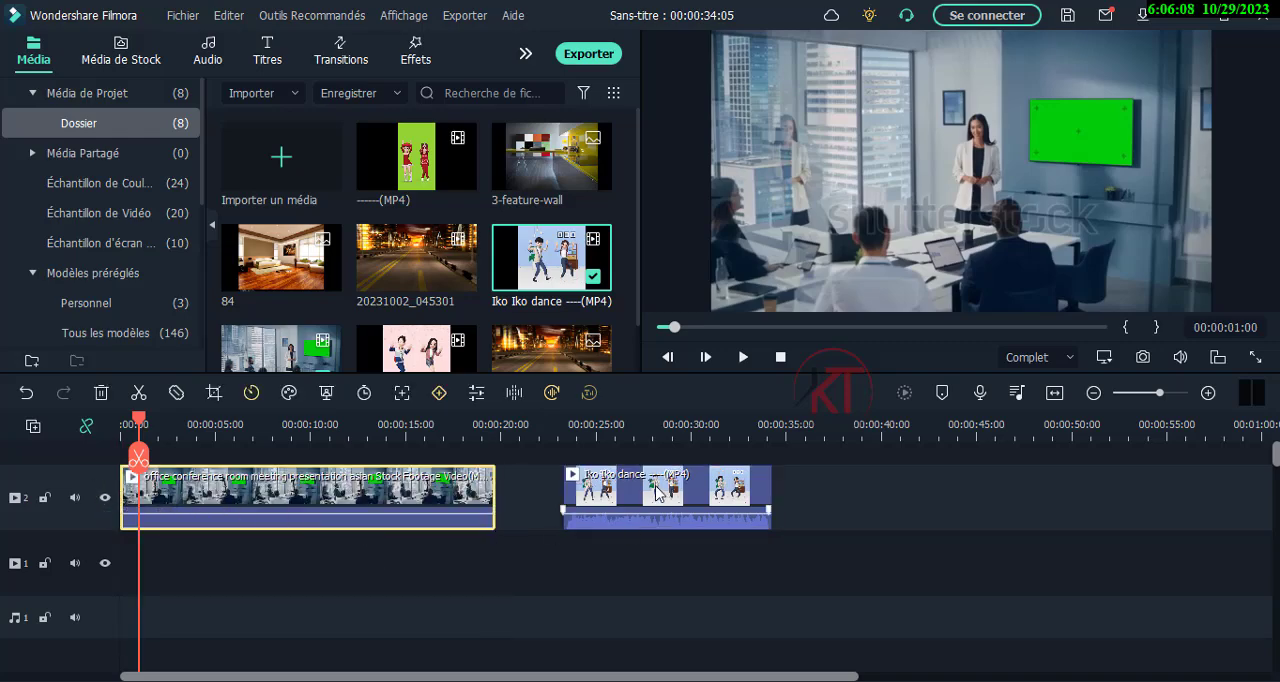
{"action": "left_click_drag", "start_coordinate": [656, 492], "coordinate": [306, 562]}
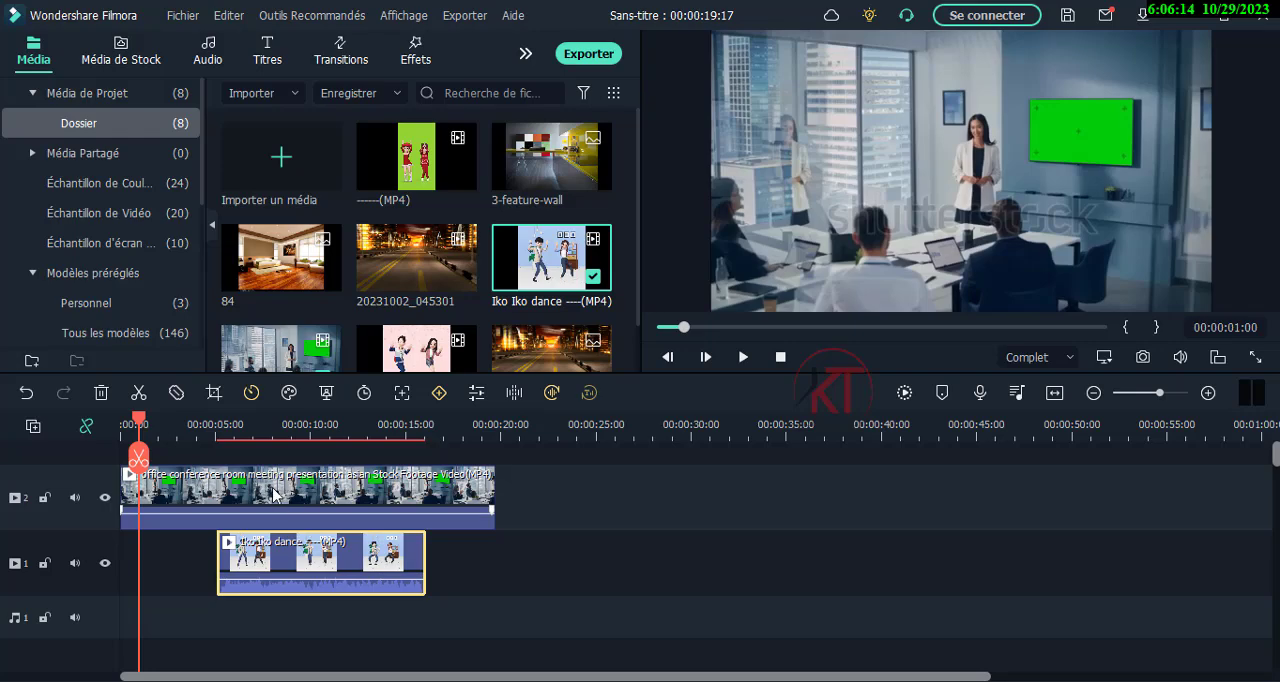
{"action": "left_click_drag", "start_coordinate": [326, 548], "coordinate": [178, 547]}
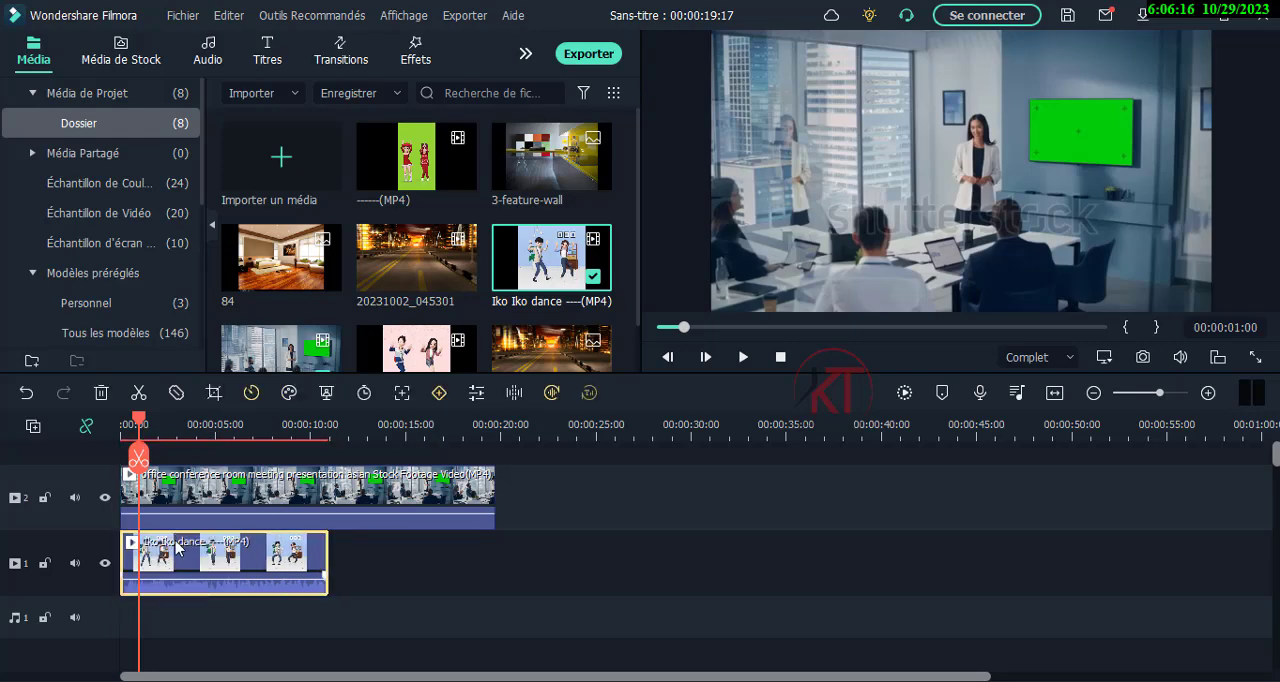
Lock track 2 and move the Iko Iko dance clip's frame in the preview toward the green wall screen.
{"action": "double_click", "coordinate": [808, 274]}
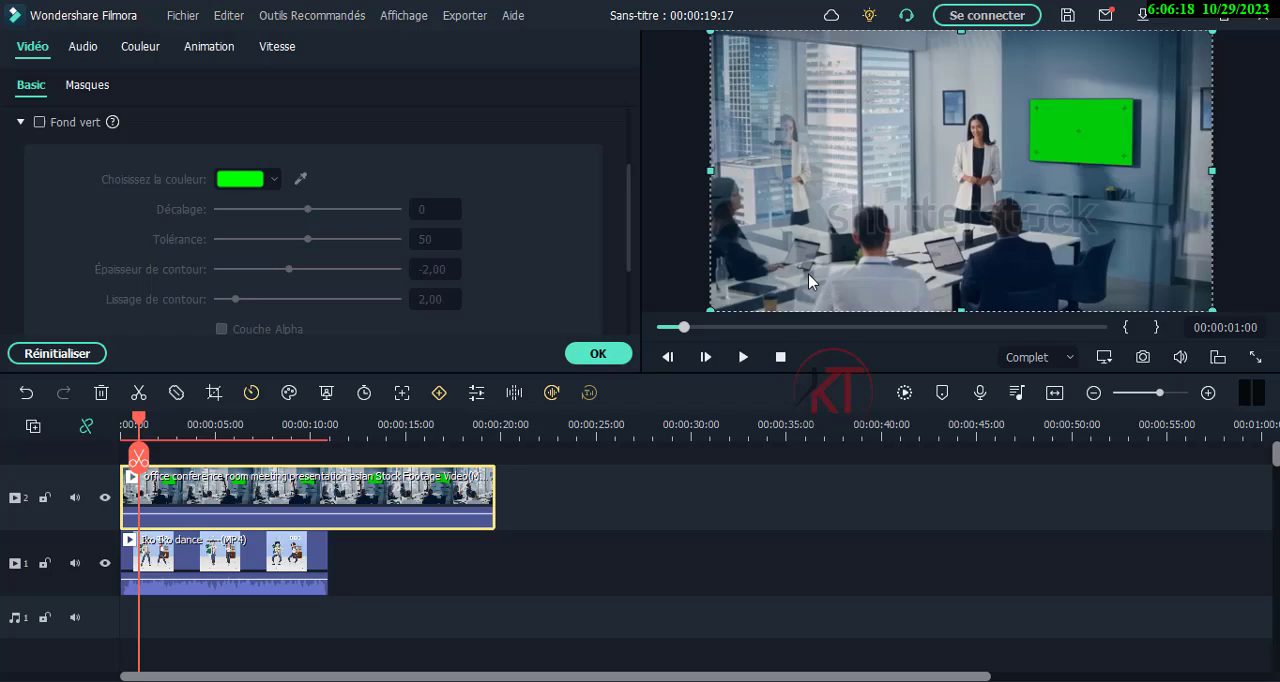
{"action": "left_click", "coordinate": [236, 551]}
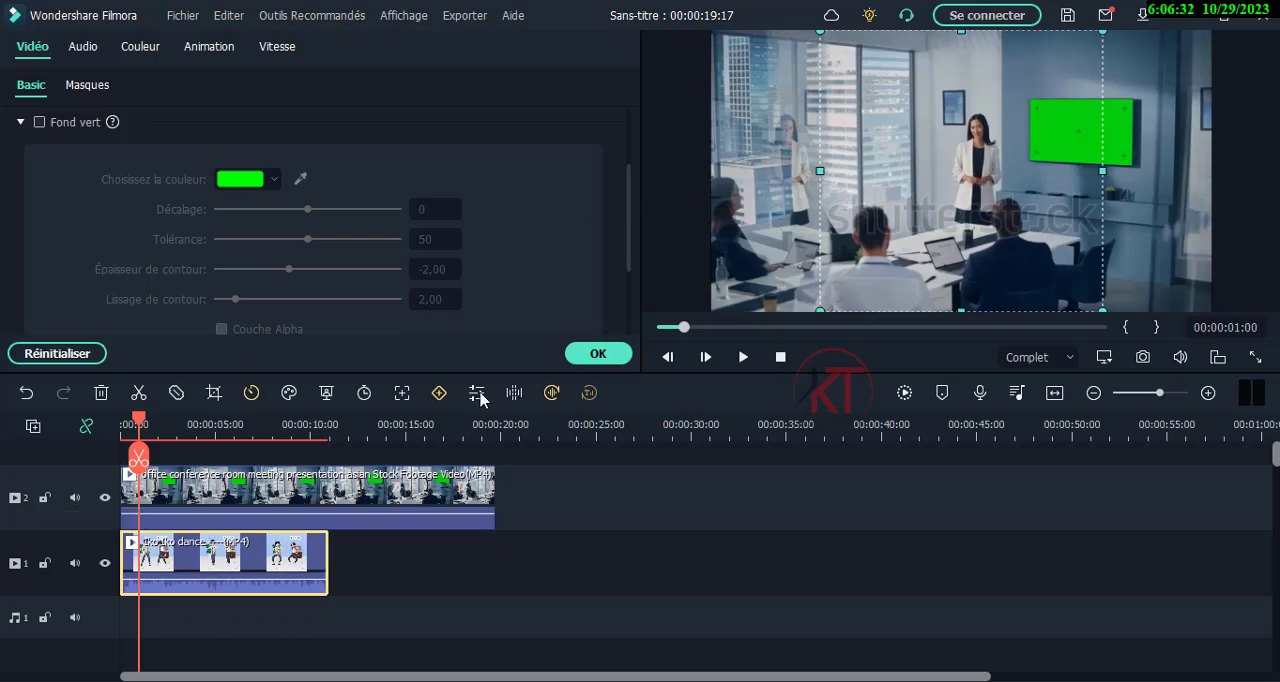
{"action": "left_click", "coordinate": [45, 498]}
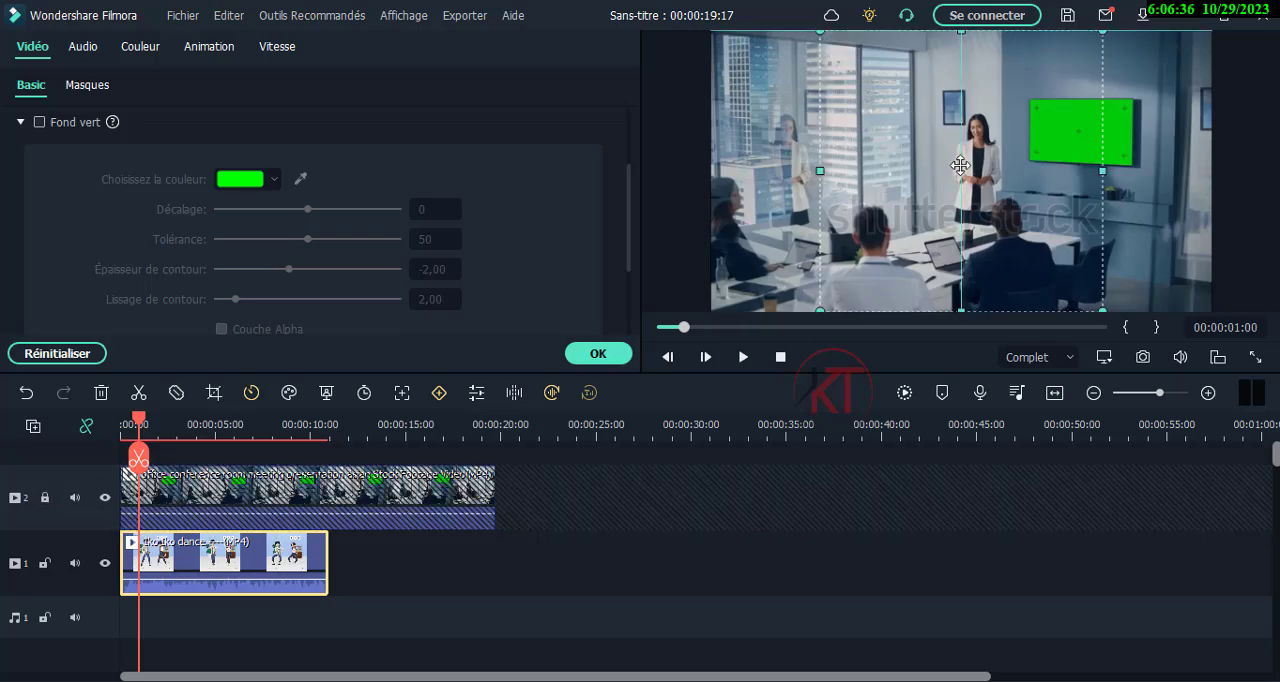
{"action": "left_click_drag", "start_coordinate": [960, 165], "coordinate": [1010, 189]}
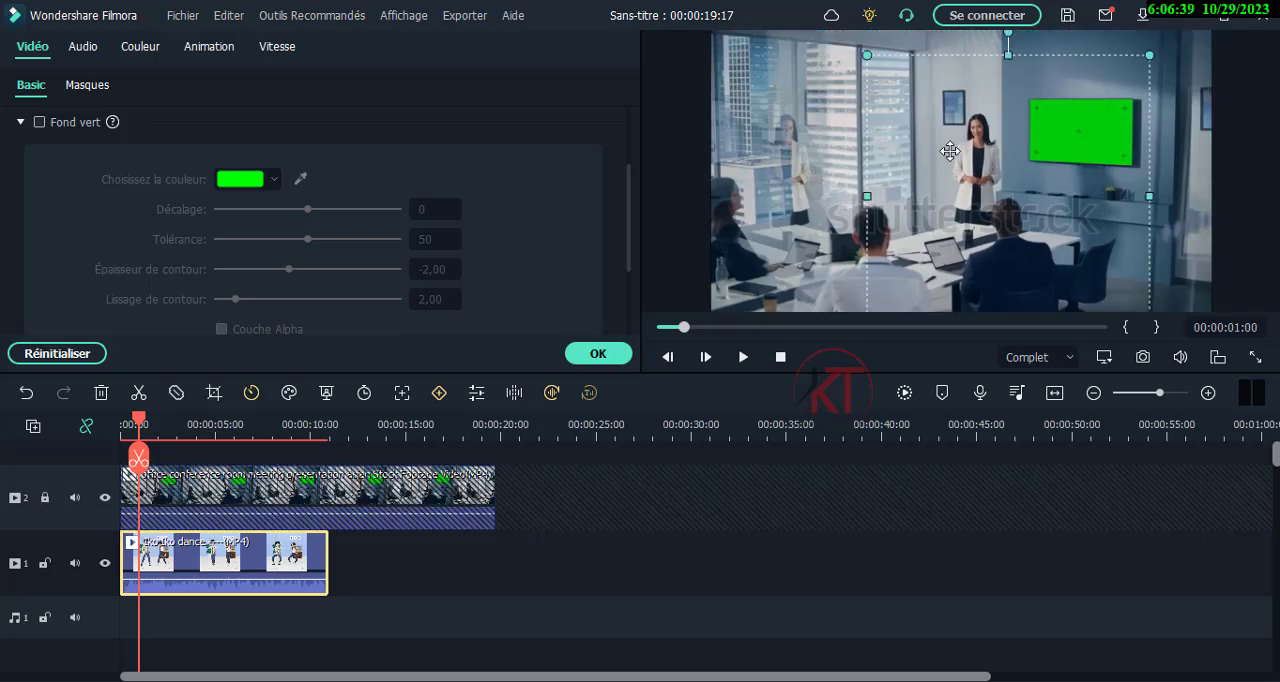
{"action": "left_click_drag", "start_coordinate": [950, 151], "coordinate": [980, 182]}
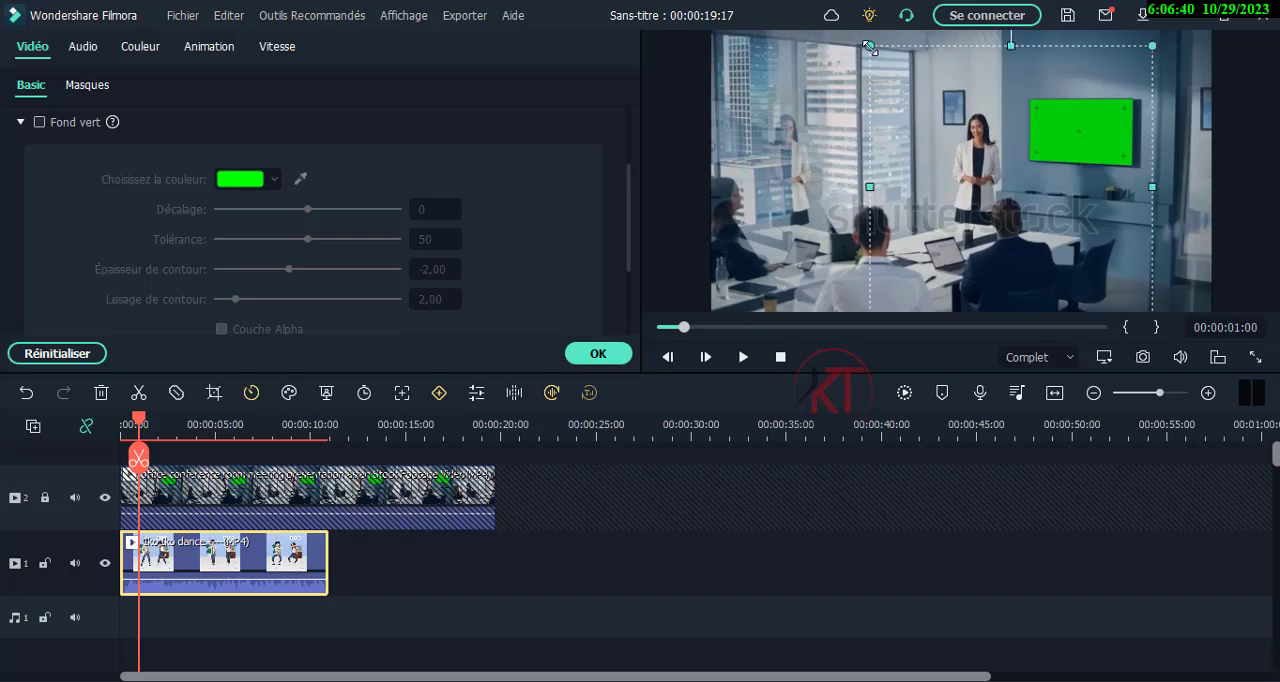
Shrink and reposition the dance clip so its frame fits closely around the green wall screen at 1 second.
{"action": "left_click_drag", "start_coordinate": [870, 47], "coordinate": [971, 149]}
{"action": "left_click_drag", "start_coordinate": [1070, 254], "coordinate": [1076, 185]}
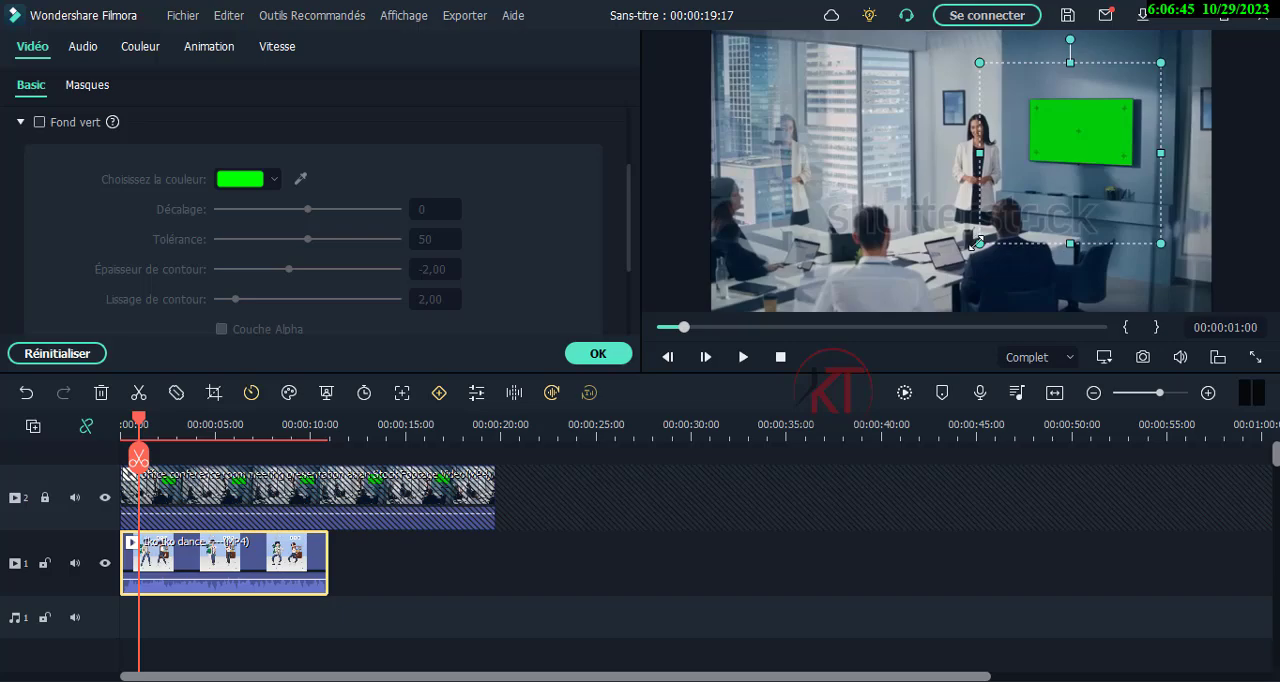
{"action": "left_click_drag", "start_coordinate": [976, 243], "coordinate": [1025, 186]}
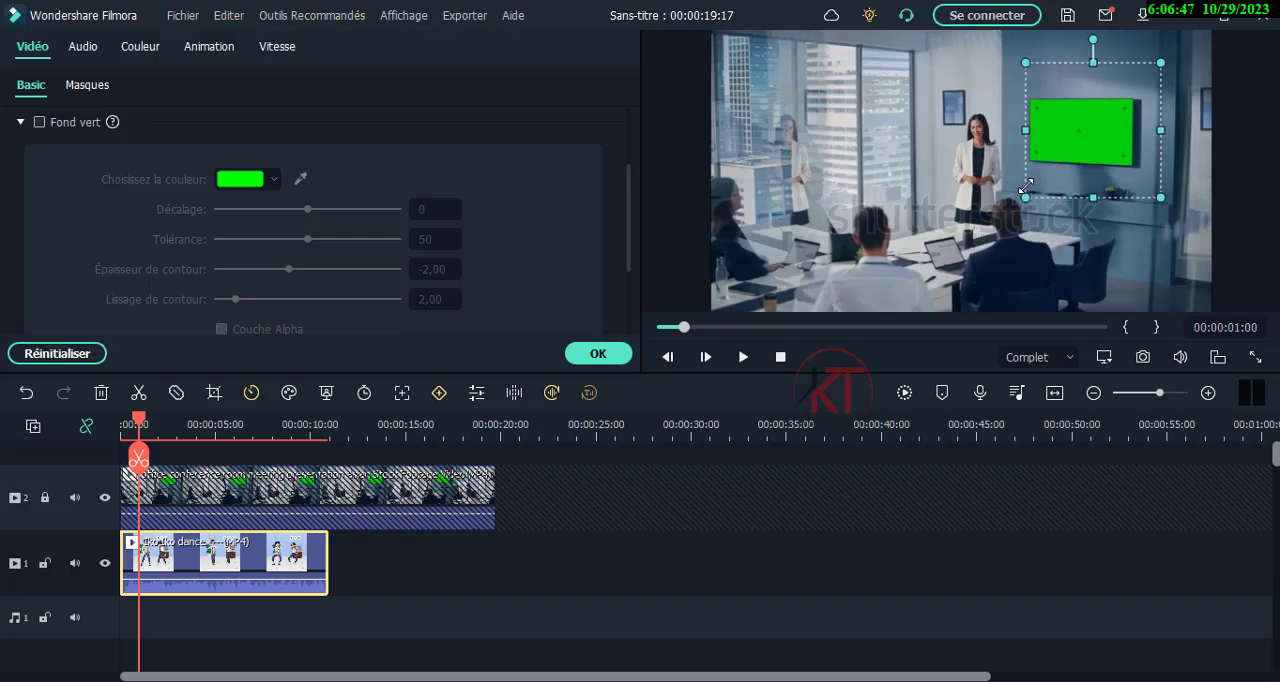
{"action": "left_click_drag", "start_coordinate": [1161, 61], "coordinate": [1120, 92]}
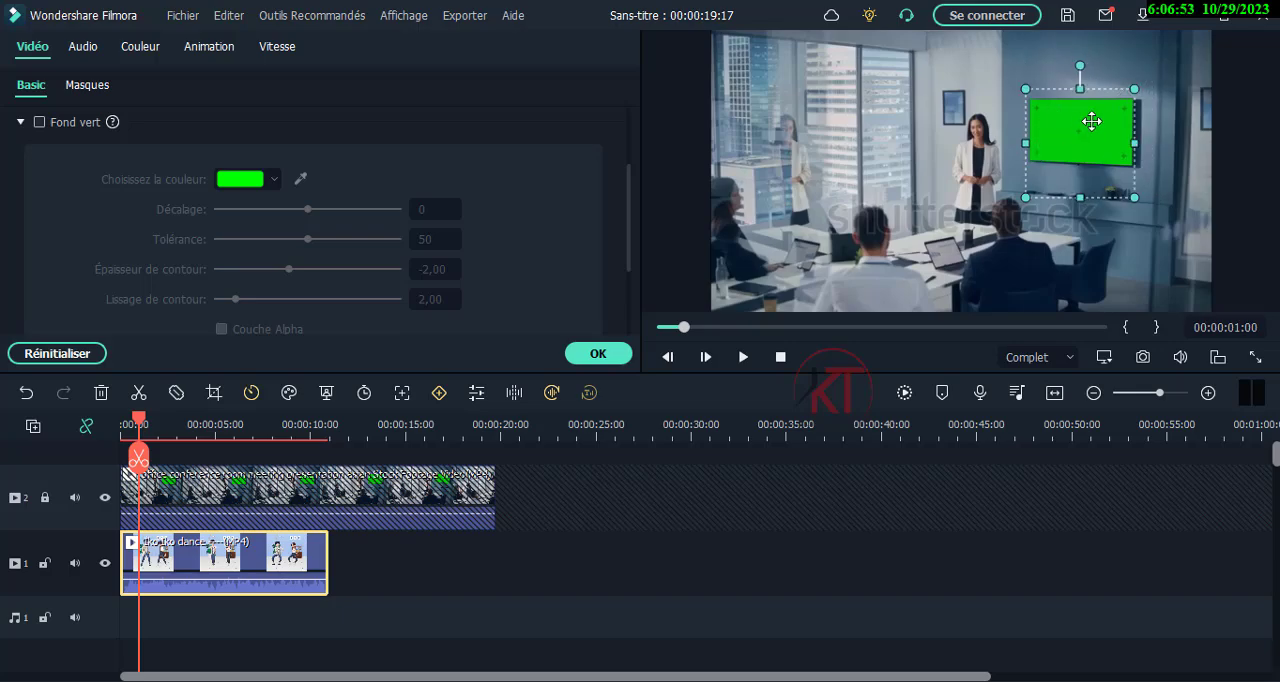
{"action": "left_click_drag", "start_coordinate": [1080, 197], "coordinate": [1085, 170]}
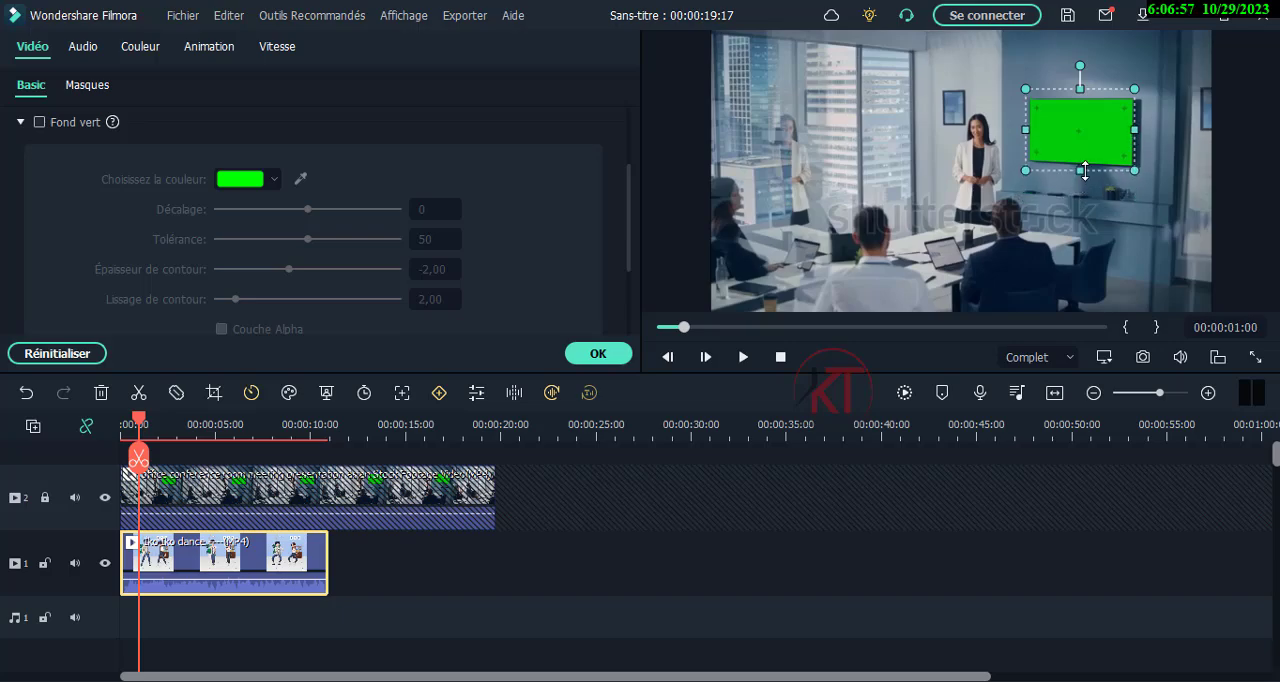
{"action": "left_click_drag", "start_coordinate": [1079, 87], "coordinate": [1078, 88]}
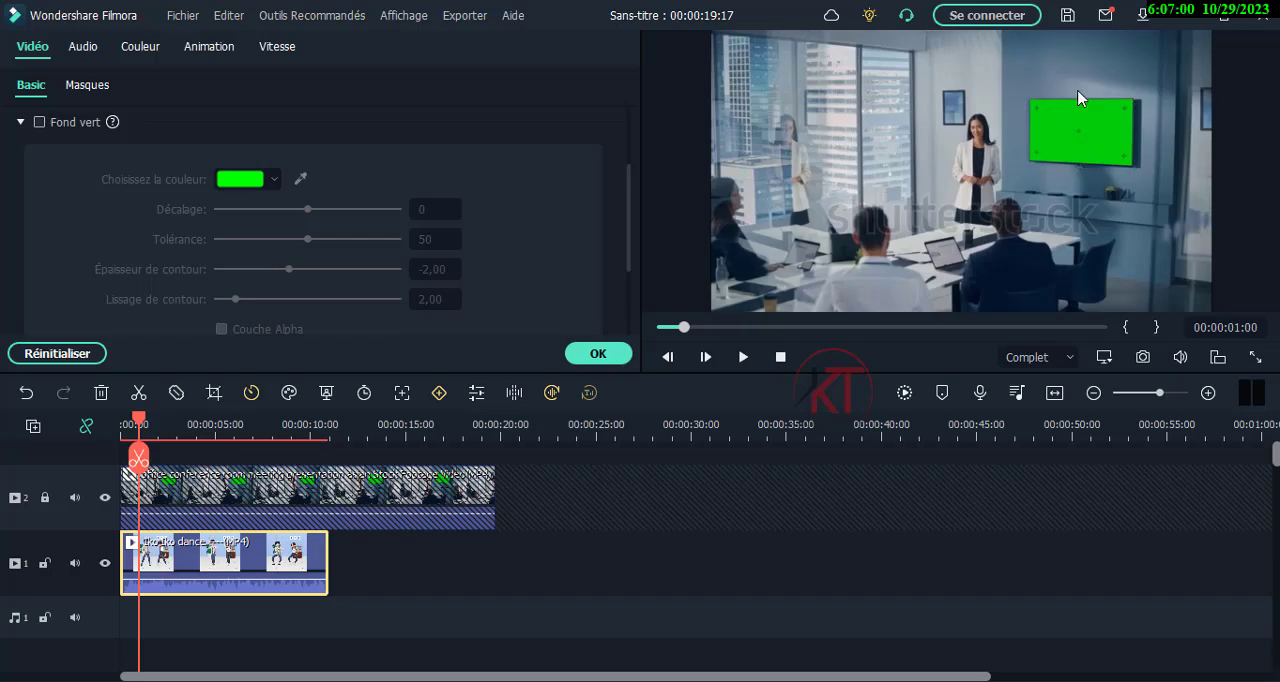
{"action": "left_click_drag", "start_coordinate": [1081, 88], "coordinate": [1081, 95]}
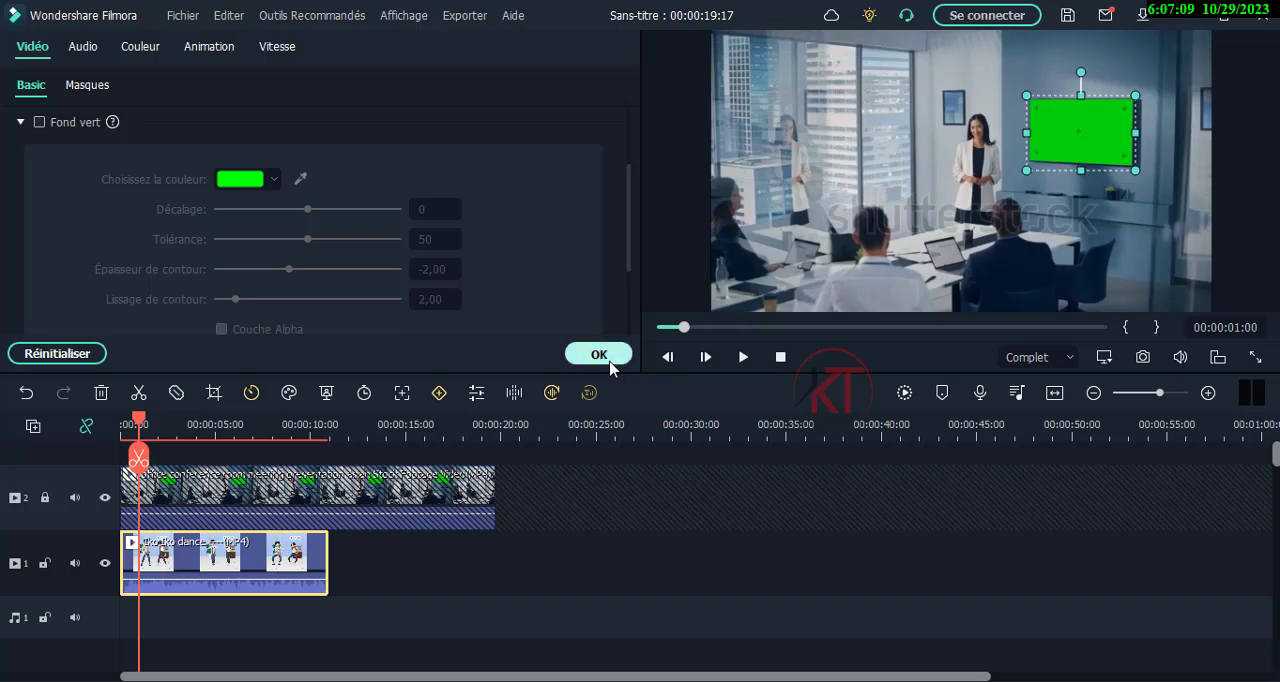
{"action": "left_click", "coordinate": [609, 362]}
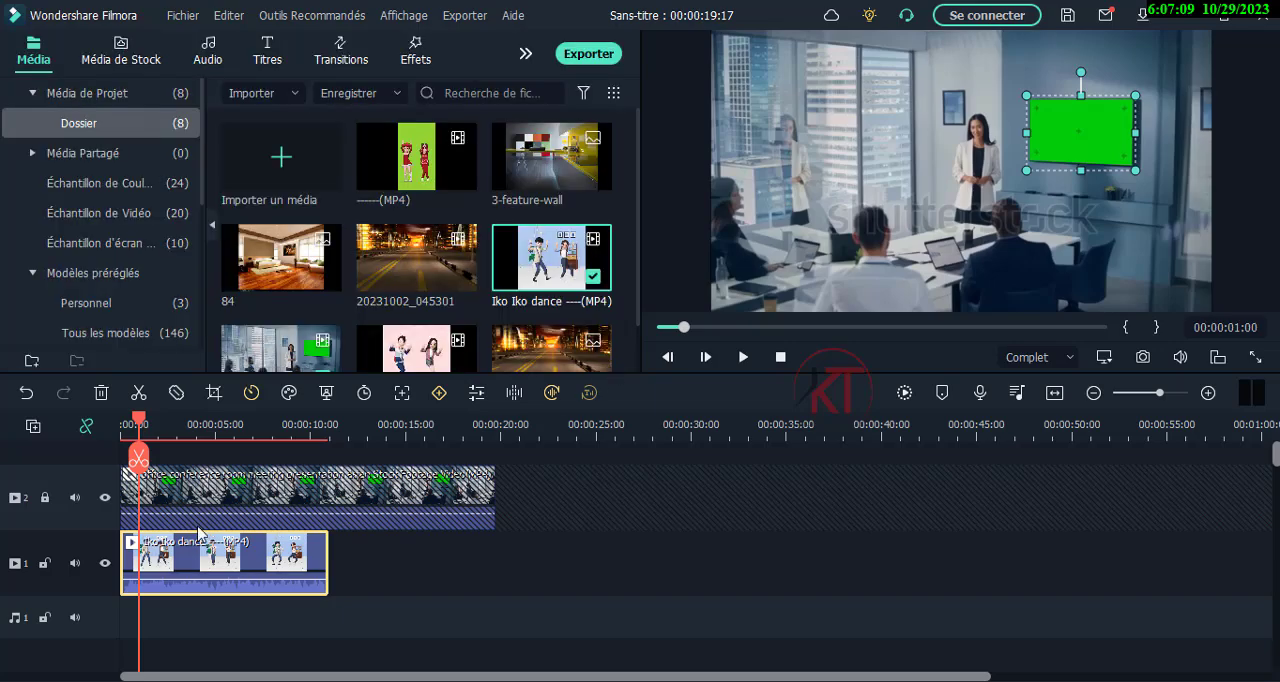
Unlock track 2 and enable the green-screen key (Fond vert) on the office conference clip with the green color.
{"action": "left_click", "coordinate": [44, 497]}
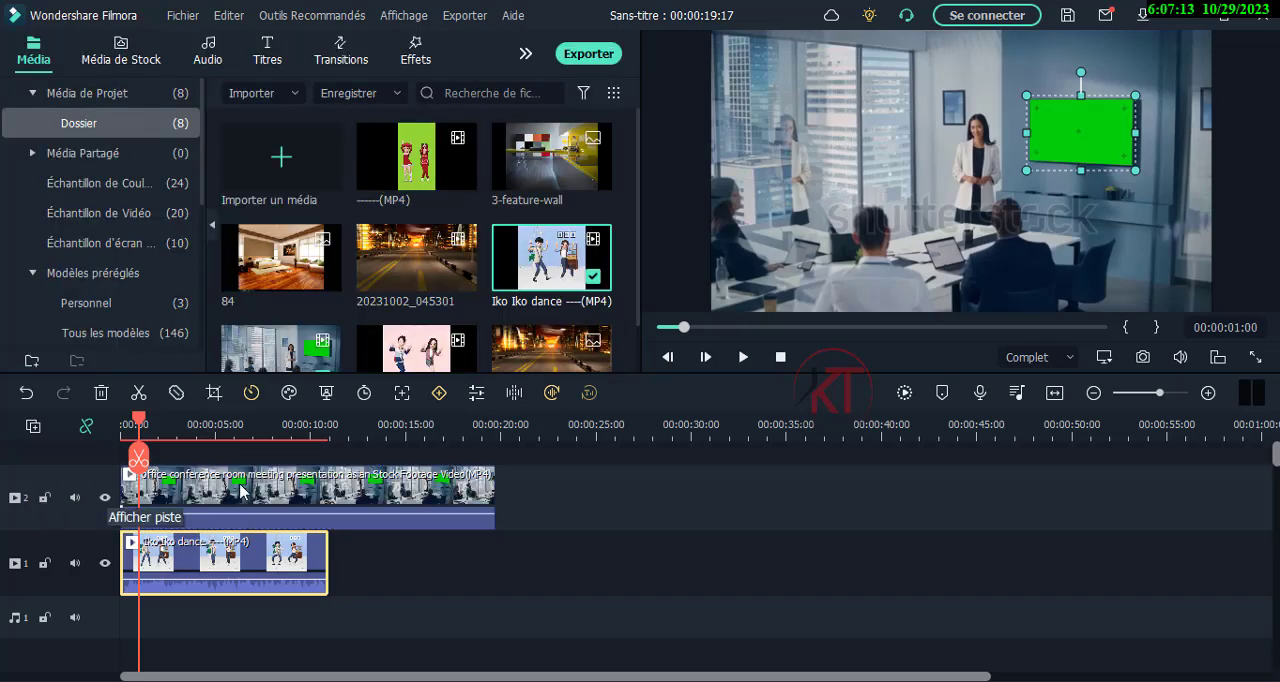
{"action": "left_click", "coordinate": [282, 437]}
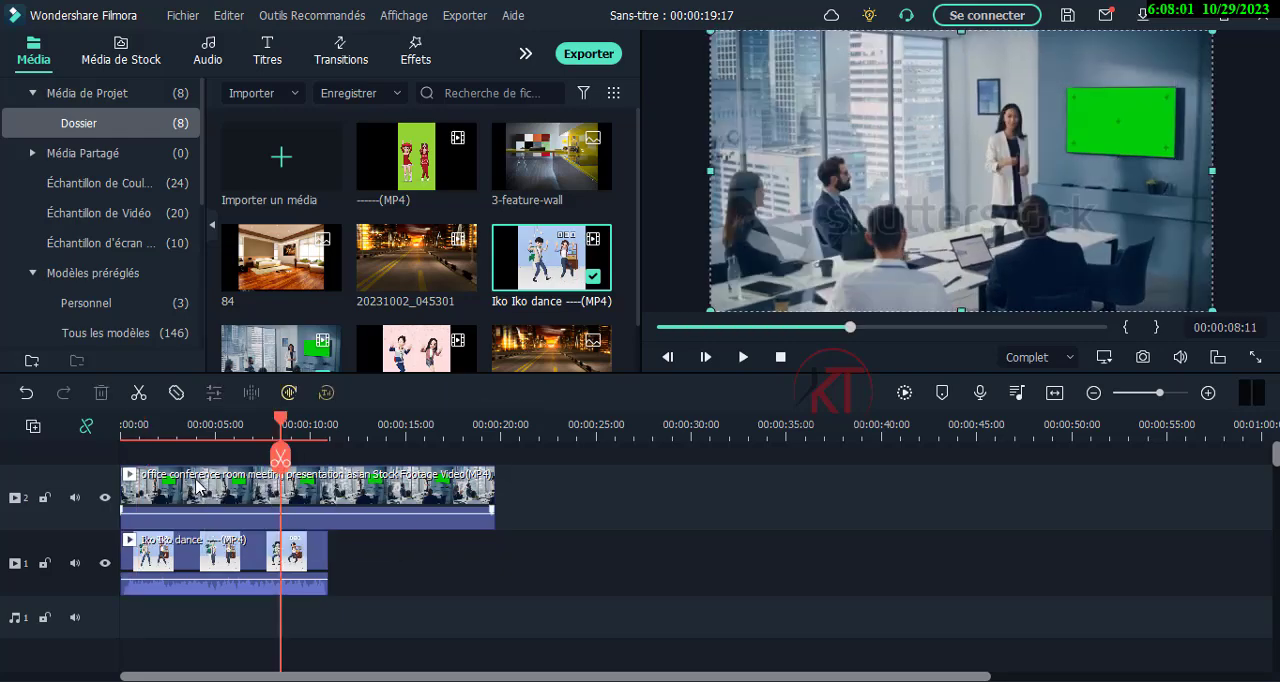
{"action": "left_click", "coordinate": [201, 487]}
{"action": "left_click", "coordinate": [326, 393]}
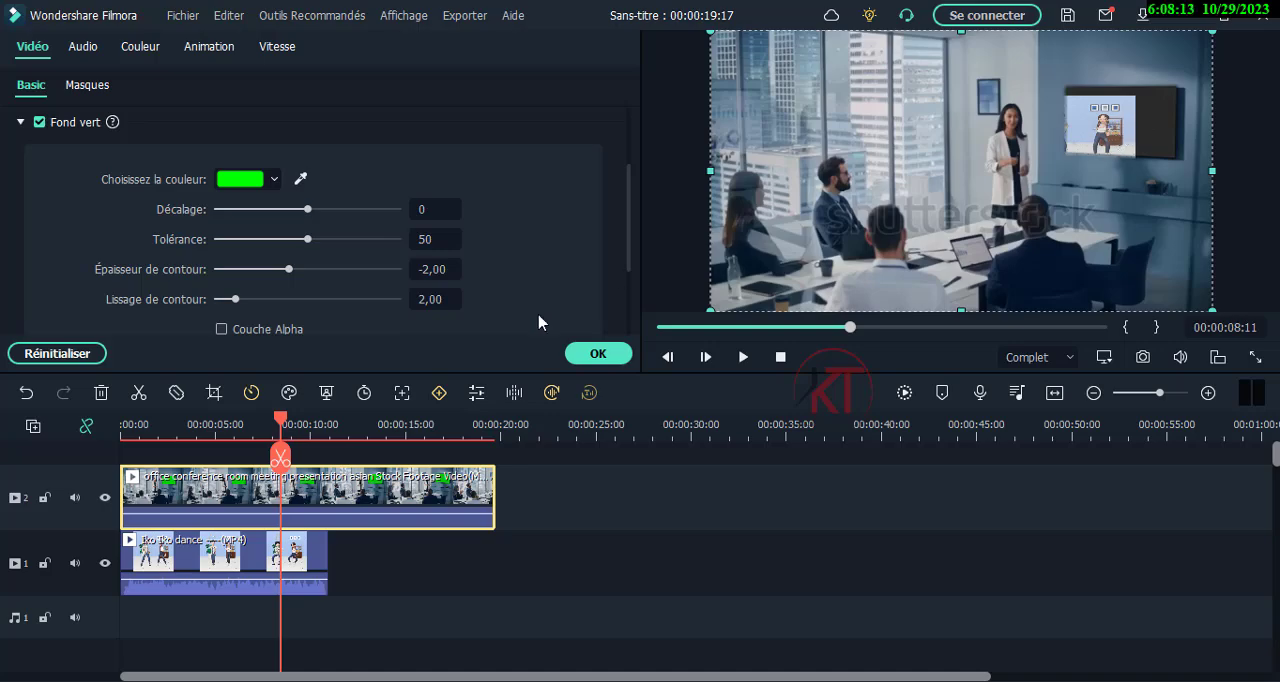
{"action": "left_click", "coordinate": [603, 362]}
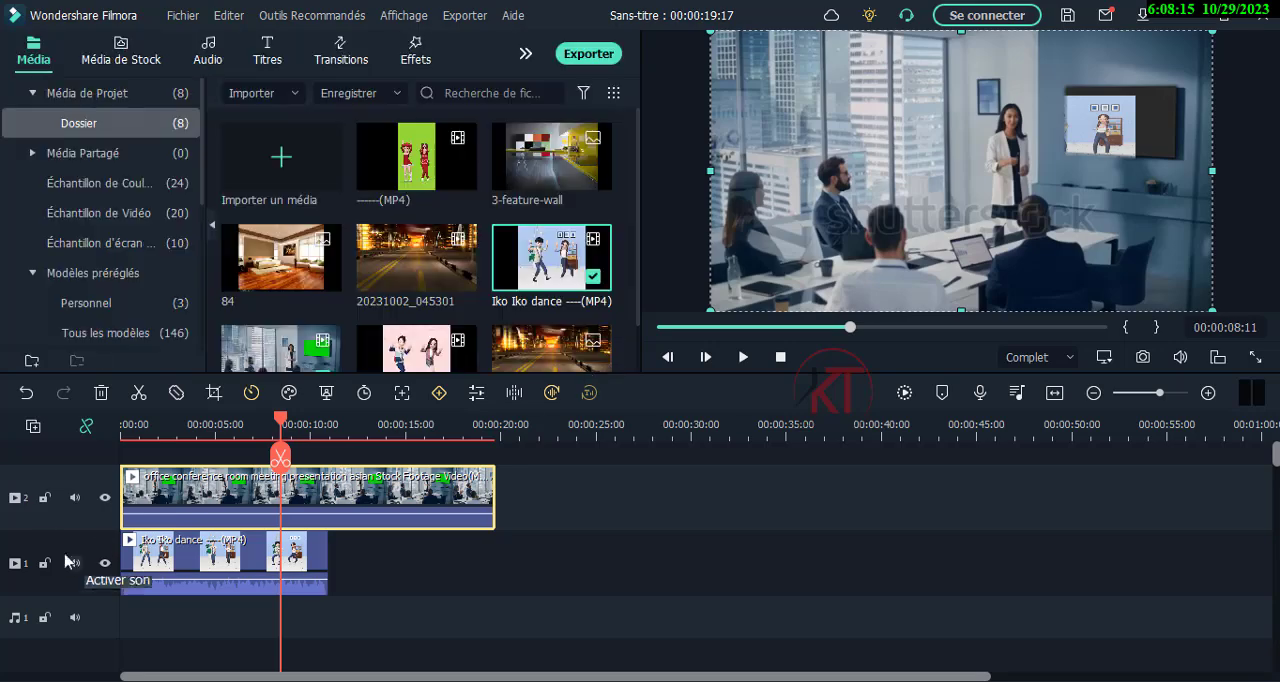
With track 2 locked, move the dance clip onto the wall screen at 00:00:08:11, check it at 00:00:04:20, and unlock the track.
{"action": "left_click", "coordinate": [44, 497]}
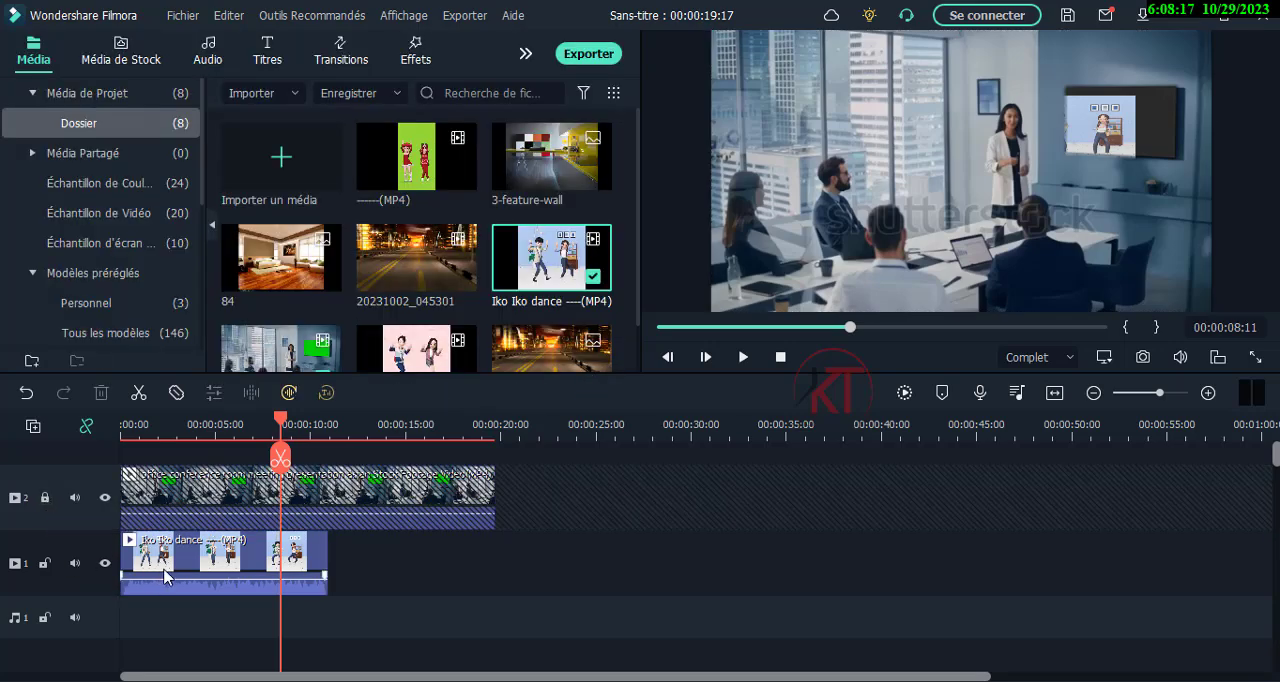
{"action": "left_click", "coordinate": [166, 576]}
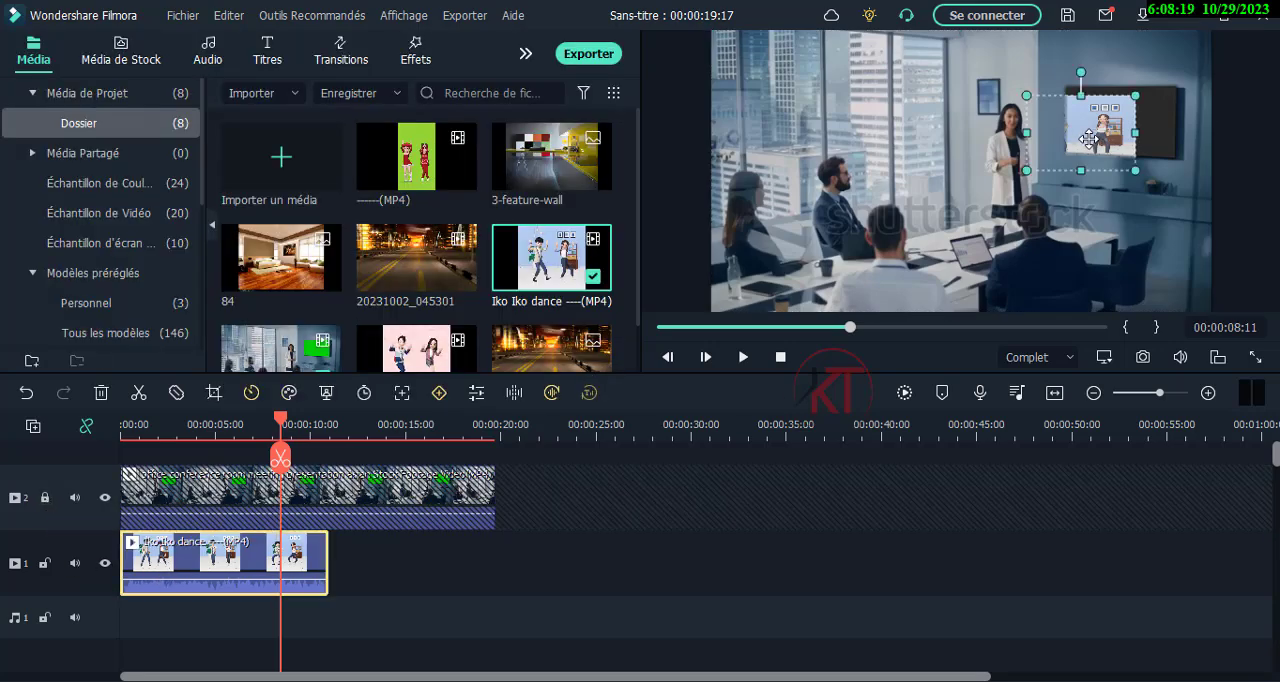
{"action": "left_click_drag", "start_coordinate": [1089, 138], "coordinate": [1134, 124]}
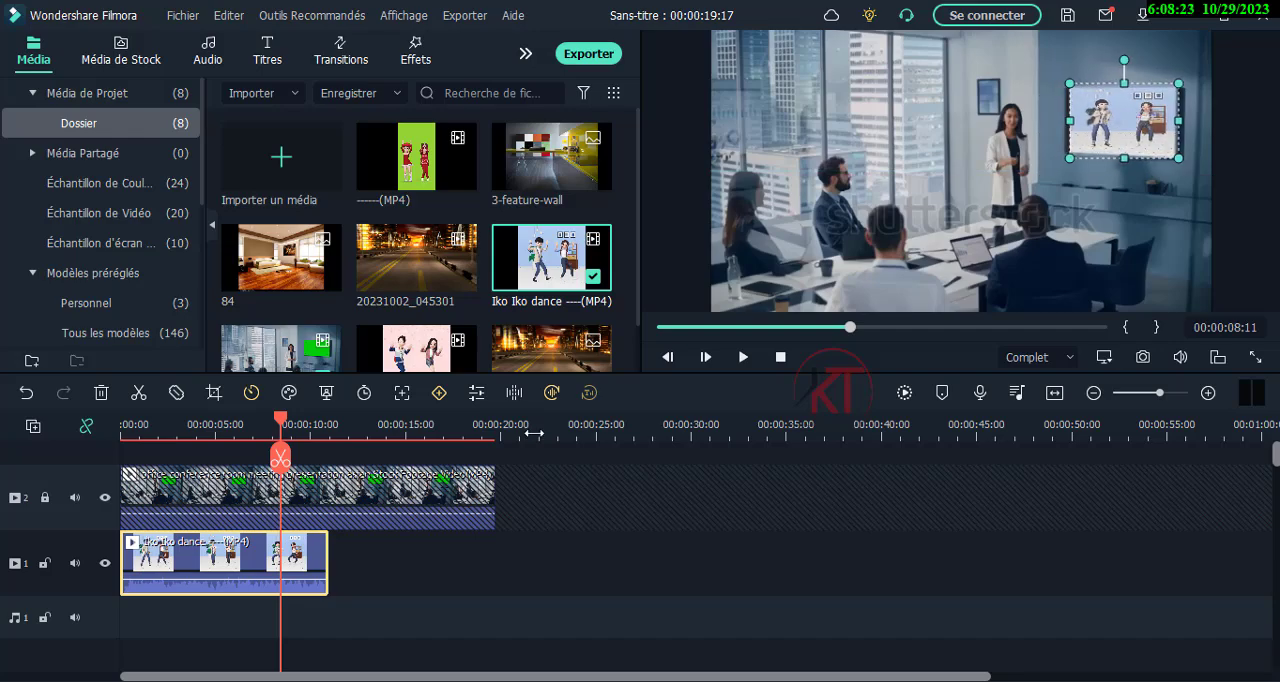
{"action": "left_click", "coordinate": [372, 580]}
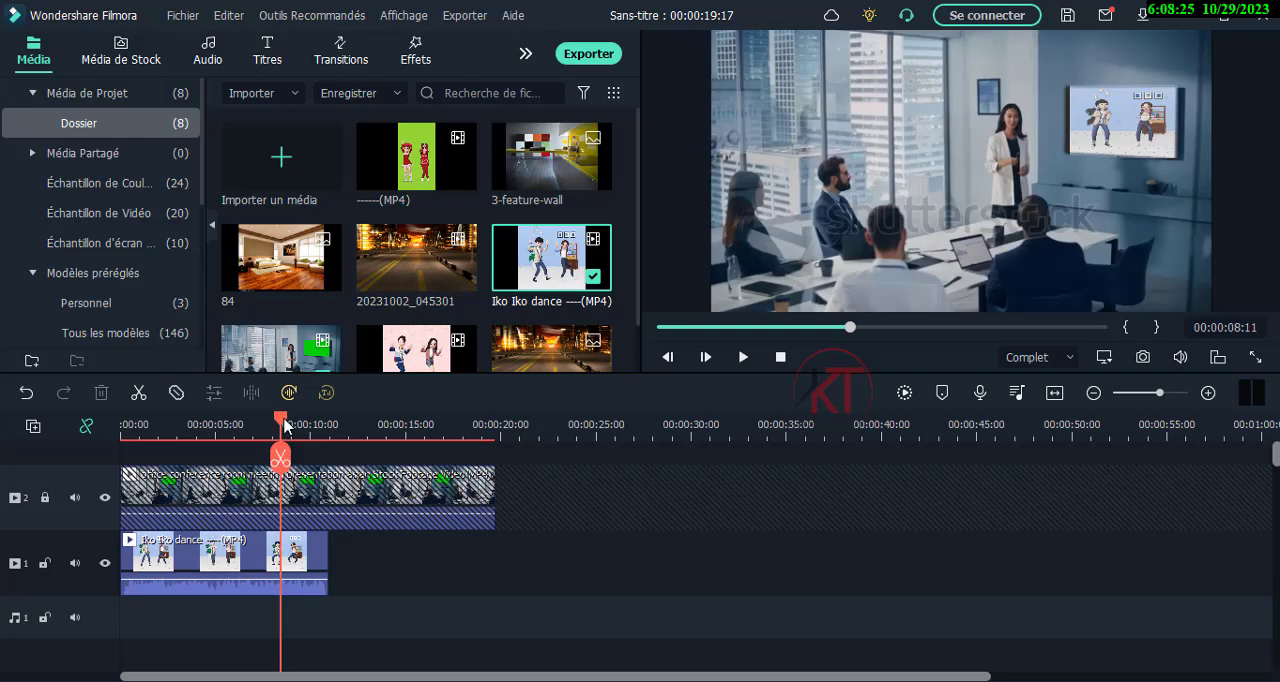
{"action": "left_click_drag", "start_coordinate": [283, 425], "coordinate": [210, 425]}
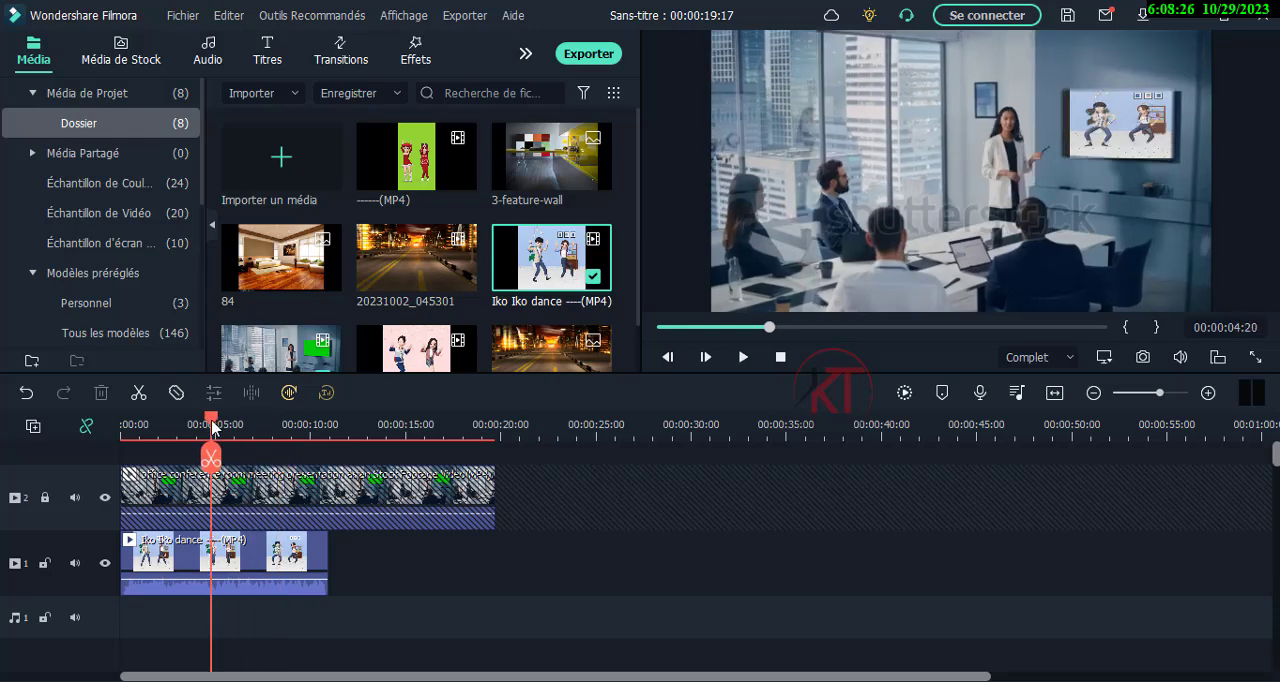
{"action": "left_click", "coordinate": [44, 497]}
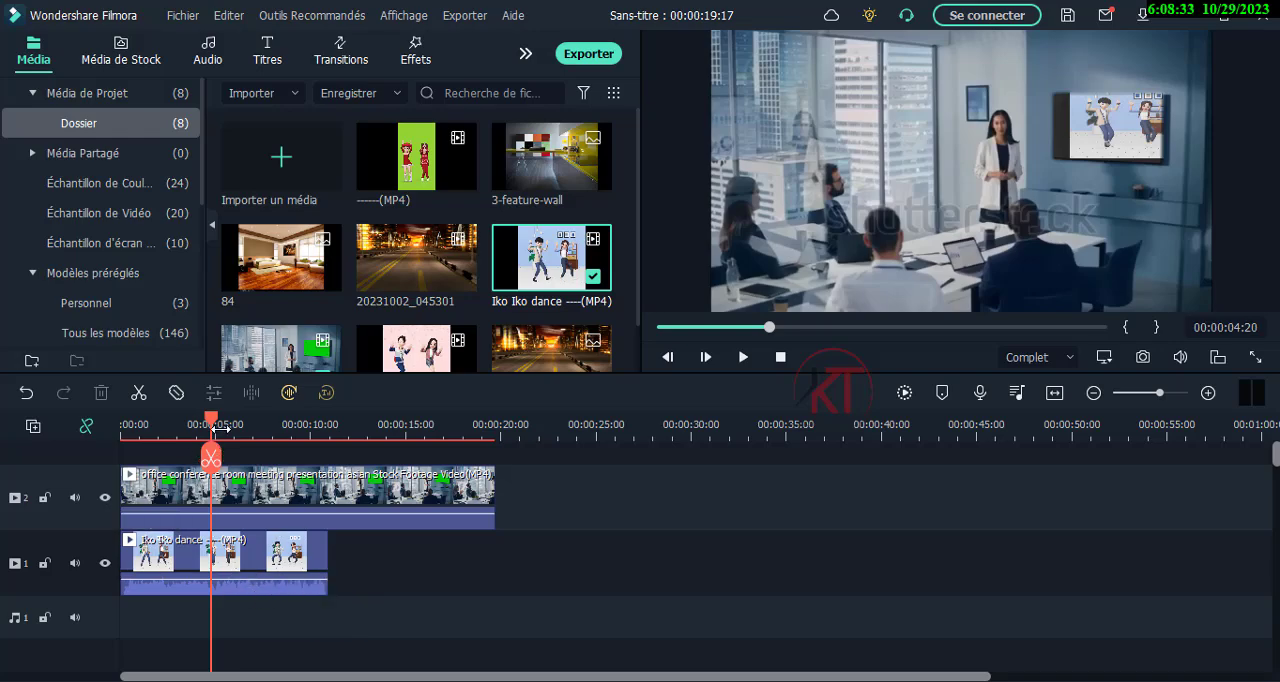
Play the composite from the beginning to check the dance clip inside the wall screen, pausing at about 11 seconds.
{"action": "left_click_drag", "start_coordinate": [200, 425], "coordinate": [94, 423]}
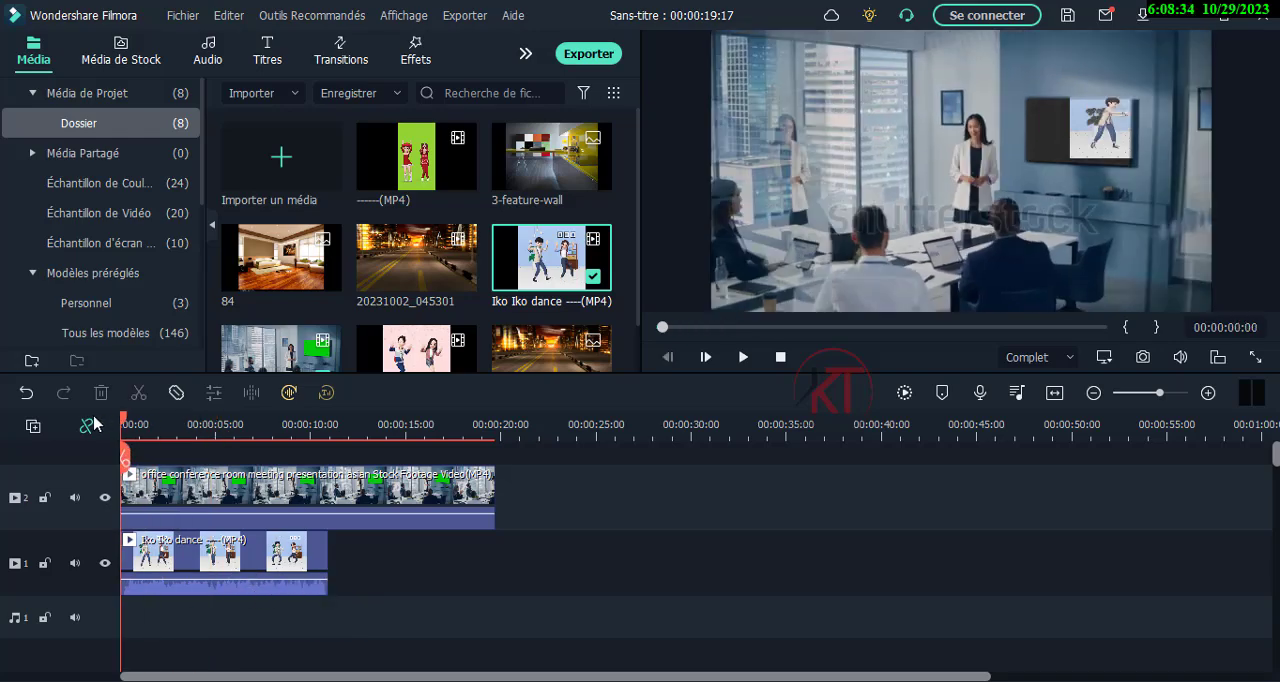
{"action": "left_click", "coordinate": [743, 357]}
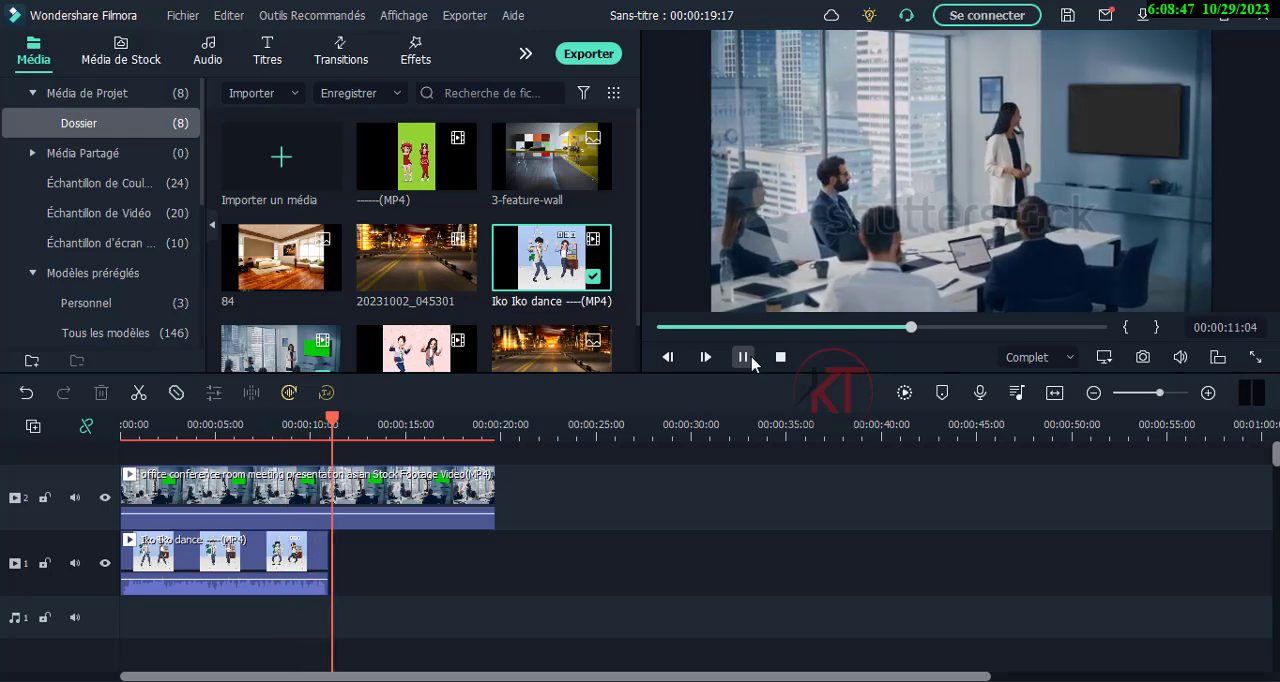
{"action": "left_click", "coordinate": [751, 358]}
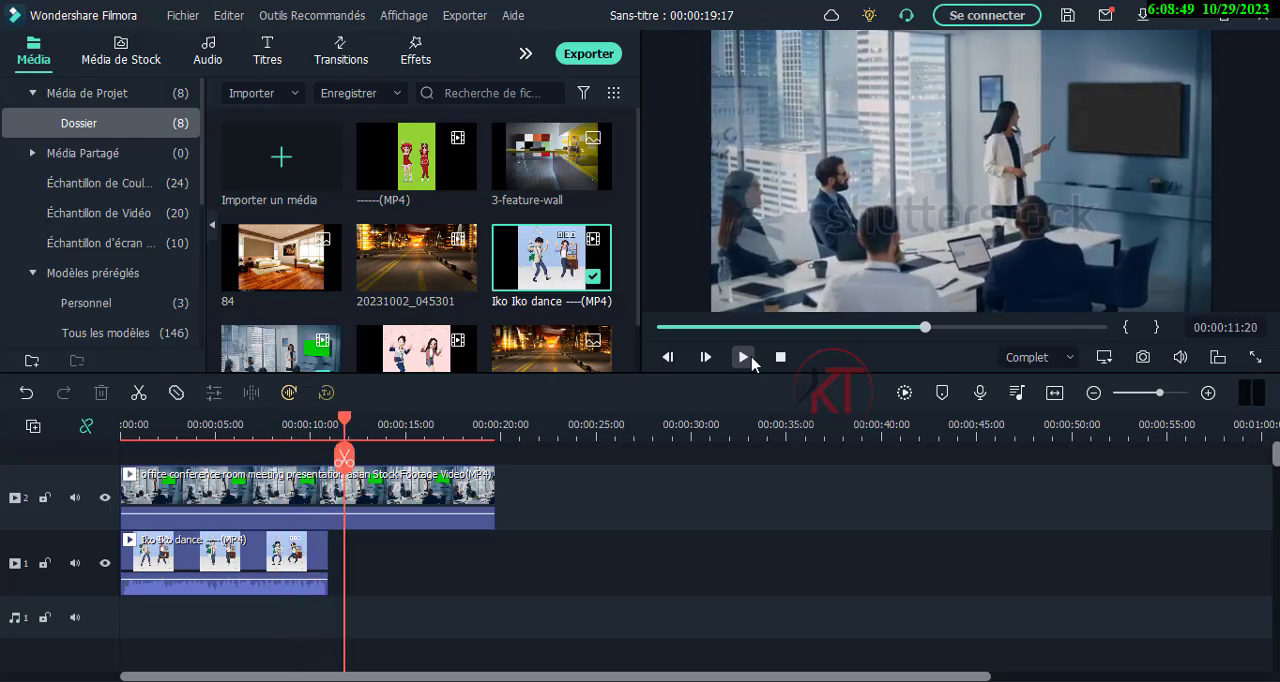